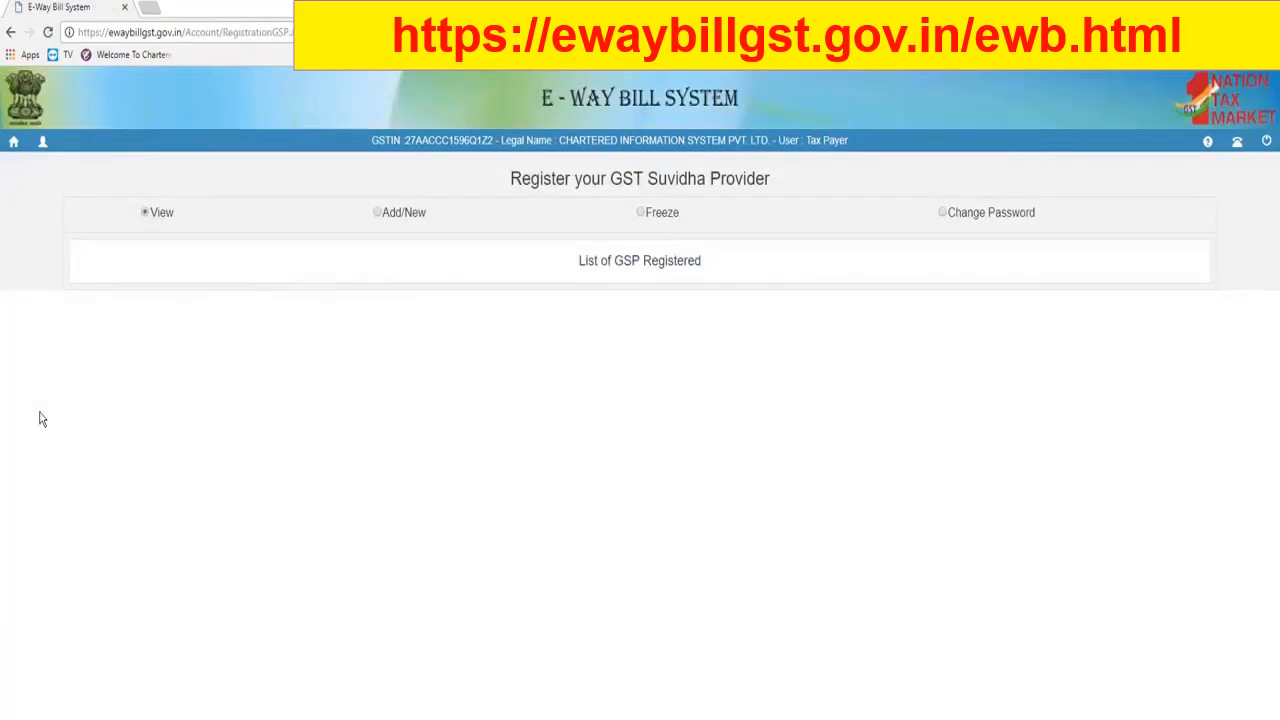
- Open the GSP registration page and start a new registration with Chartered Information Systems Private Limited as the GSP
left_click(20, 150)
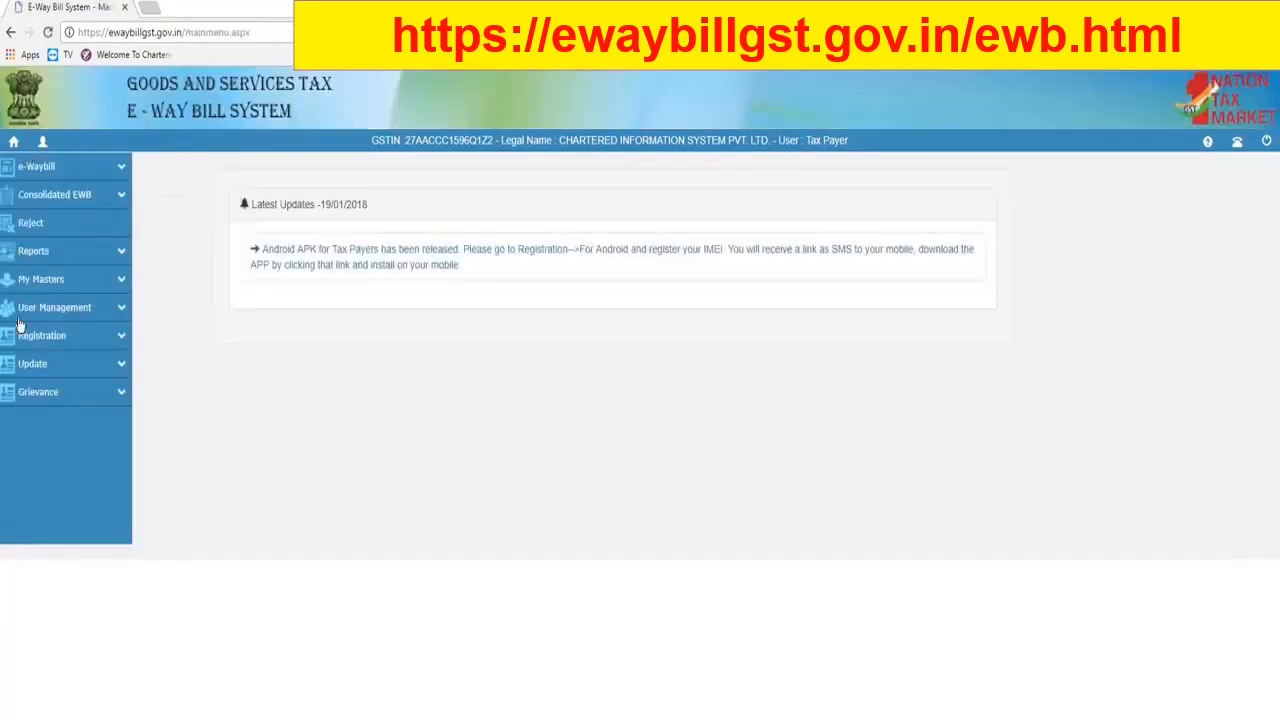
left_click(121, 343)
left_click(44, 412)
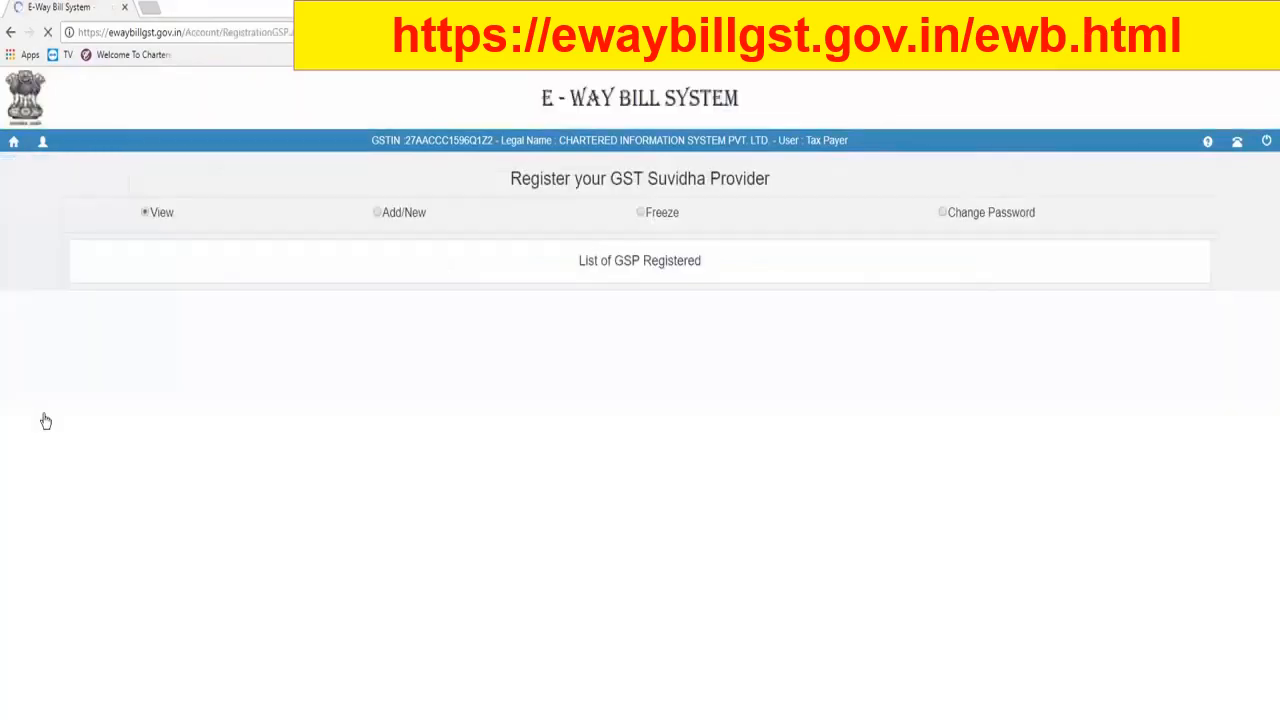
left_click(385, 214)
left_click(684, 298)
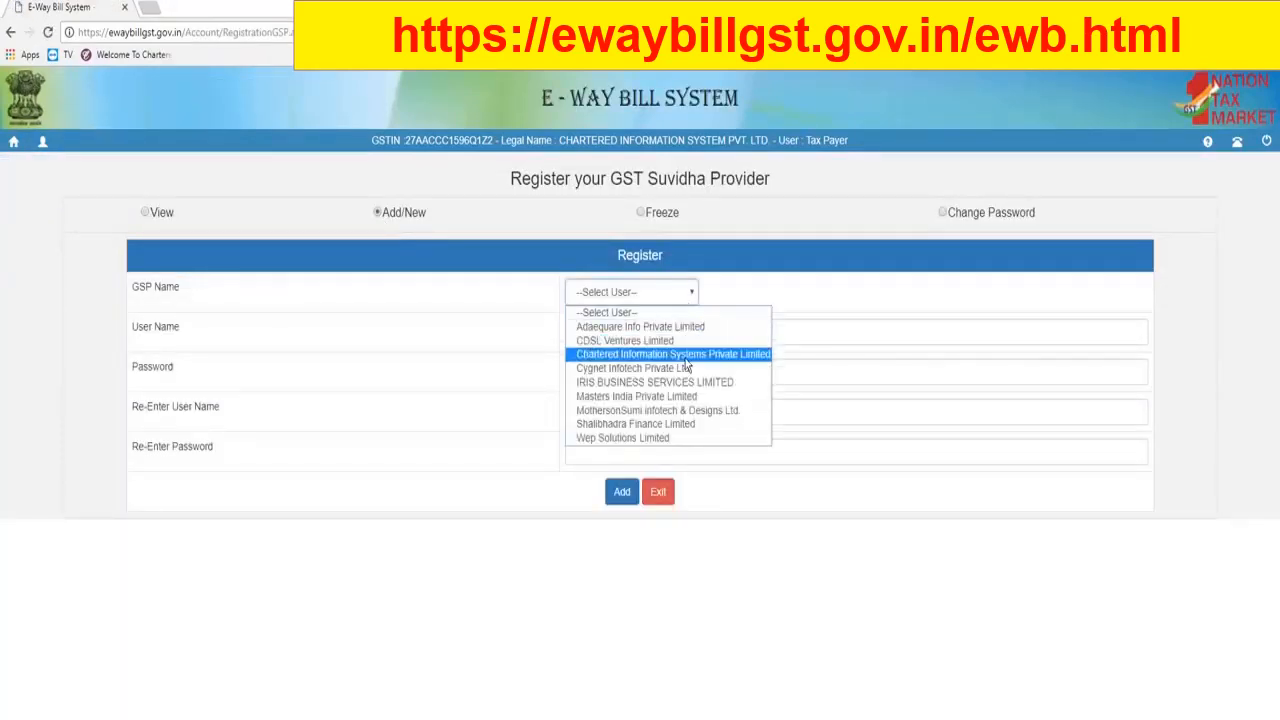
left_click(685, 354)
- Enter CISPL_API as the new GSP user name and fill in the account password
left_click(679, 339)
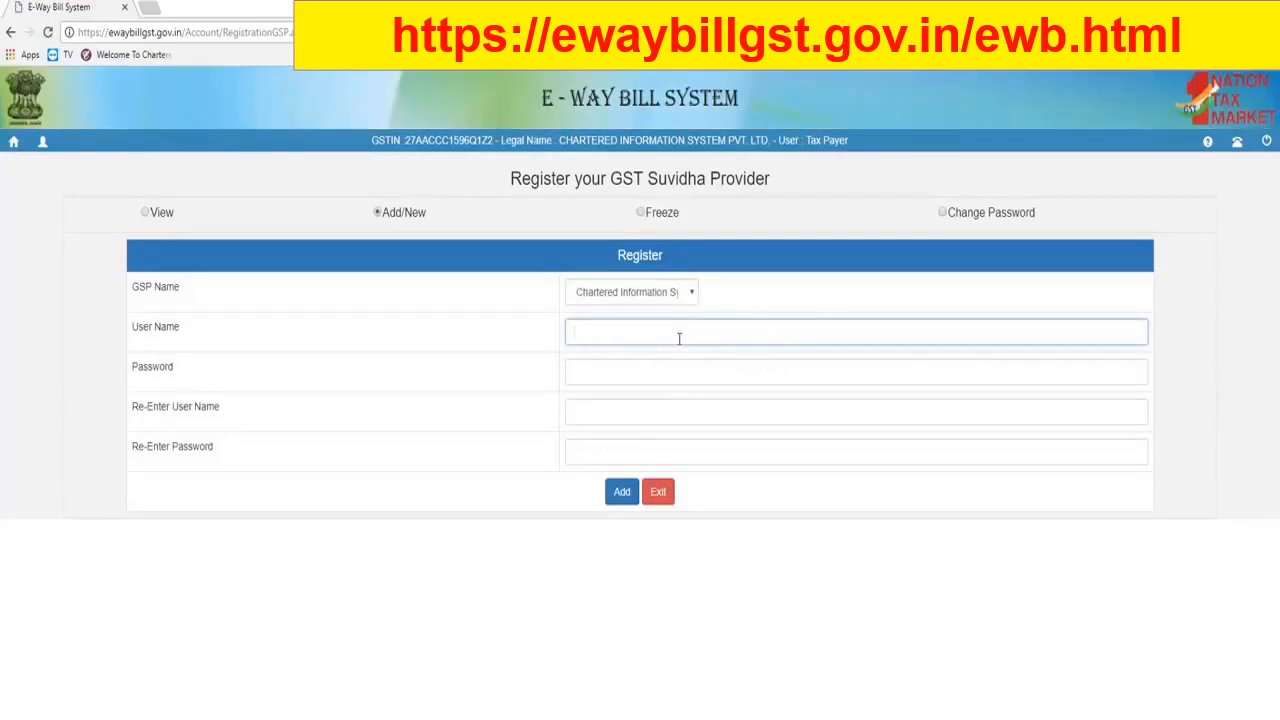
type("CISPL_API")
left_click(677, 375)
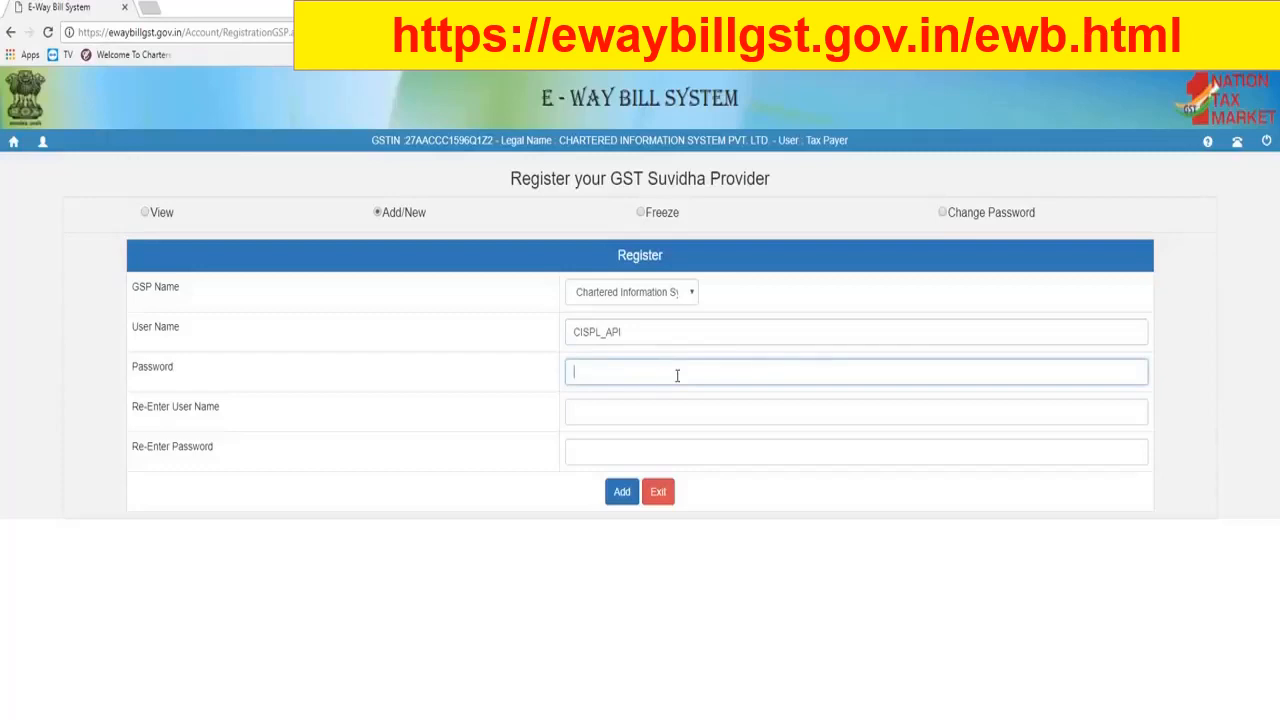
type("*********")
- Re-enter the user name CISPL_API and the account password, submit the GSP registration and acknowledge the message
left_click(652, 420)
type("C")
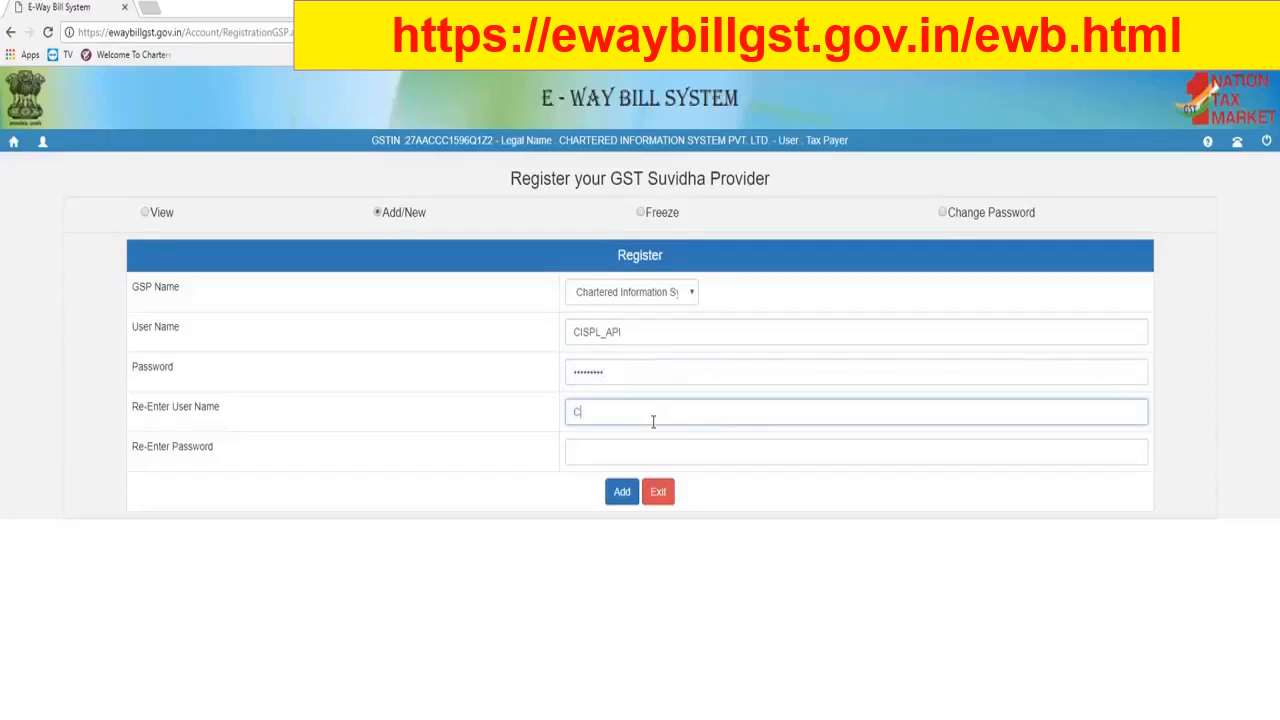
type("ISPL_API")
left_click(649, 459)
type("***")
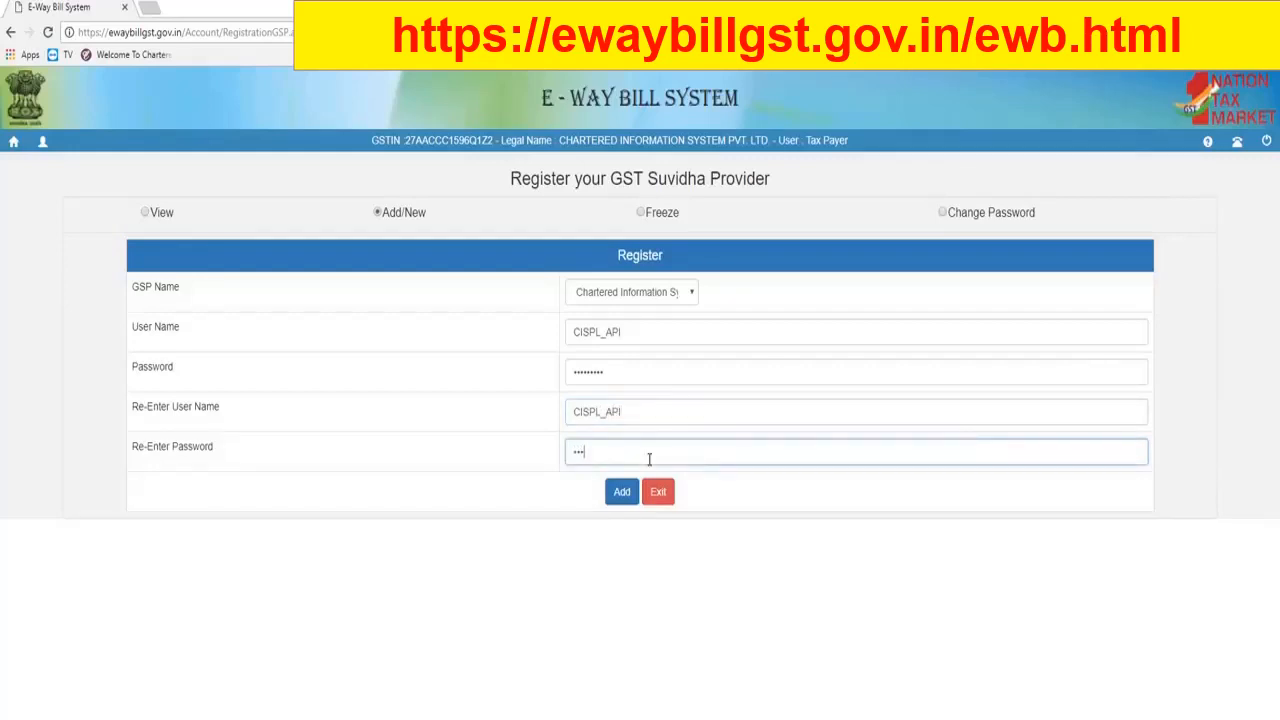
type("******")
left_click(633, 508)
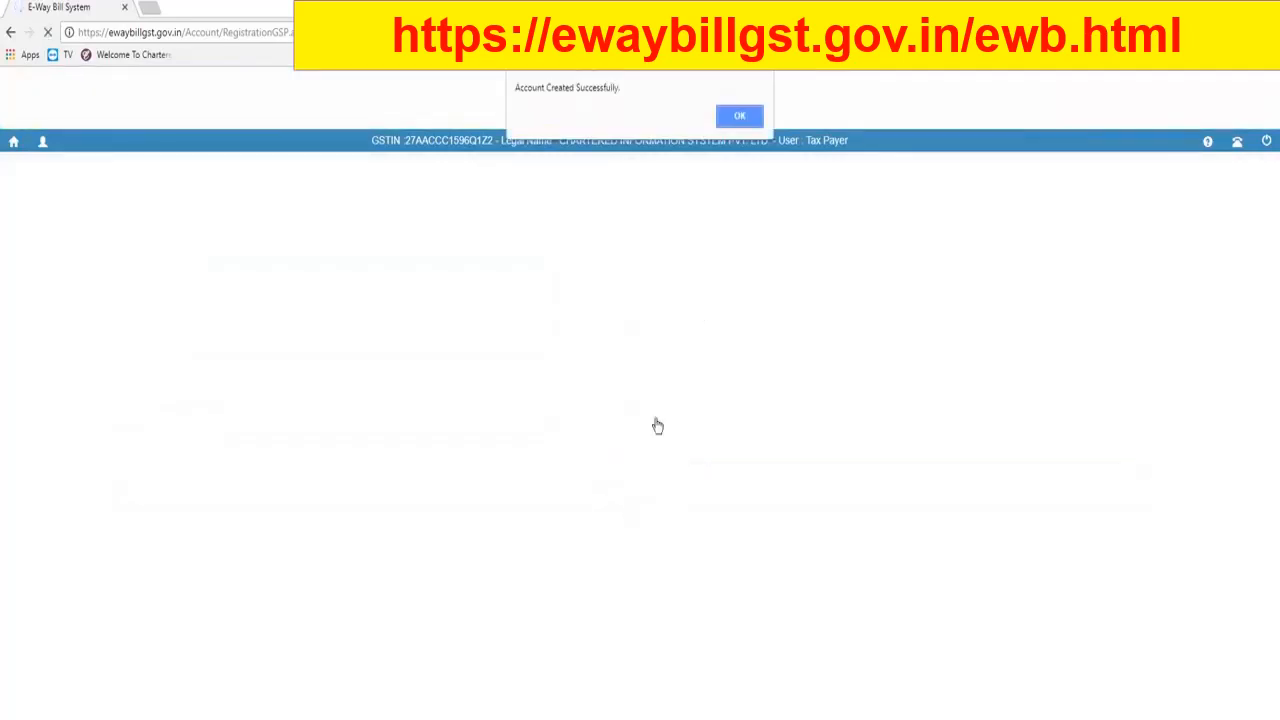
left_click_drag(531, 97, 628, 92)
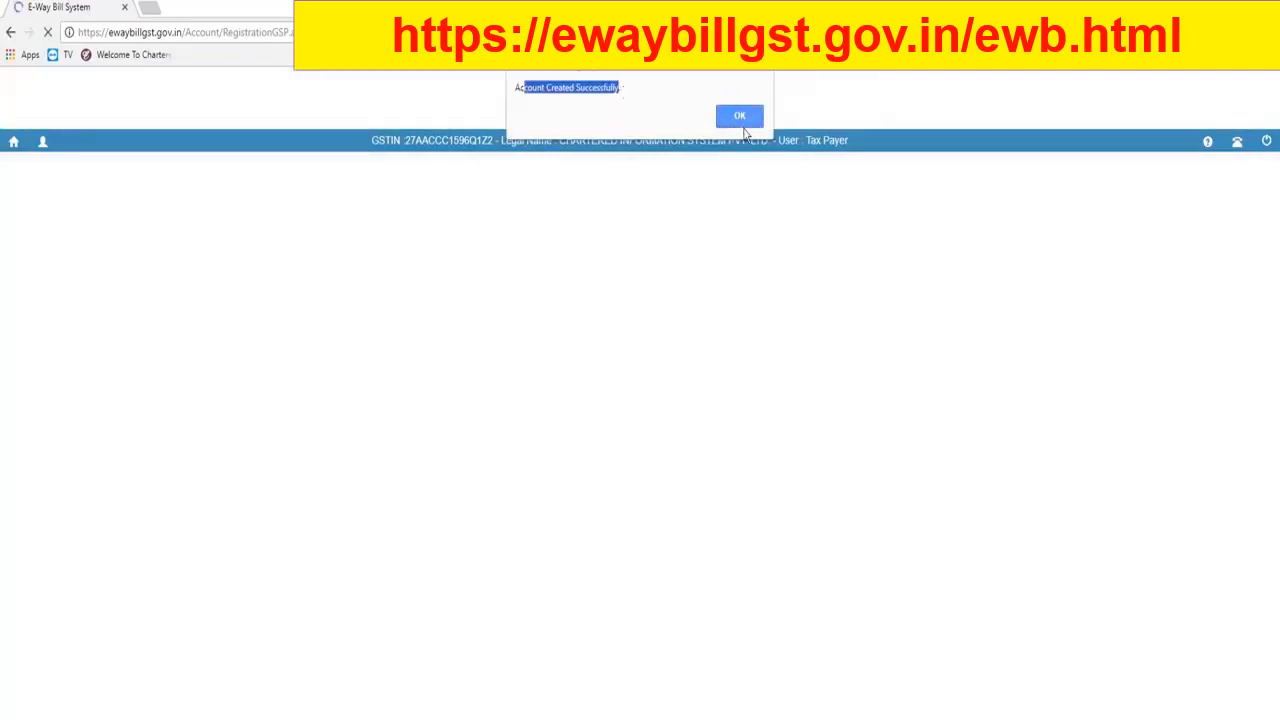
left_click(750, 124)
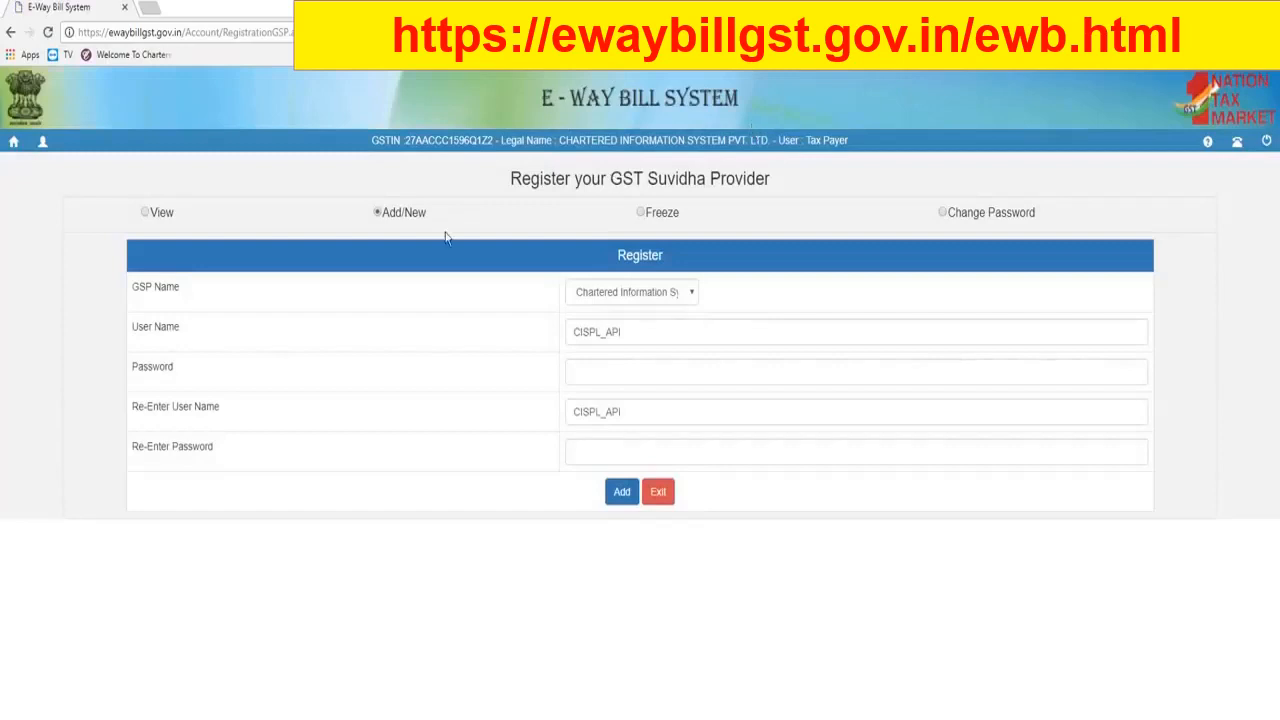
- View the list of registered GSPs and check the Chartered Information Systems entry and its user name
left_click(152, 219)
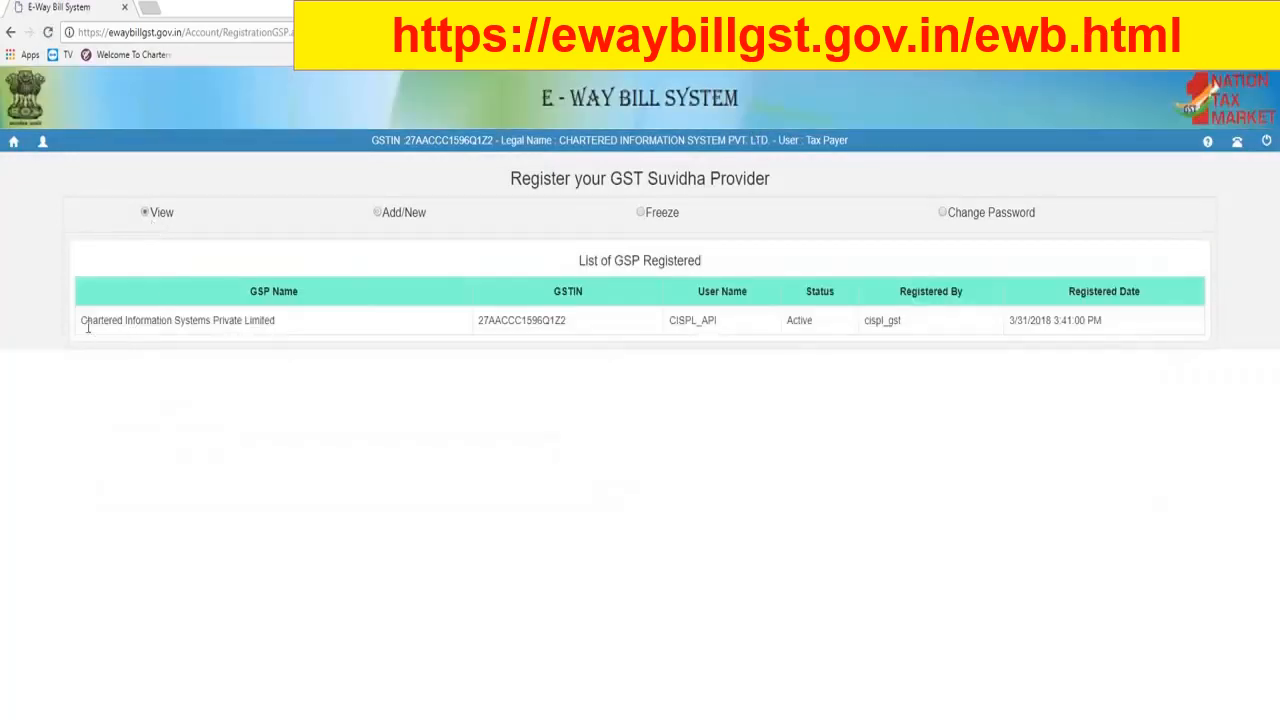
left_click_drag(84, 325, 1122, 335)
left_click(1122, 335)
left_click_drag(680, 325, 746, 334)
left_click(746, 334)
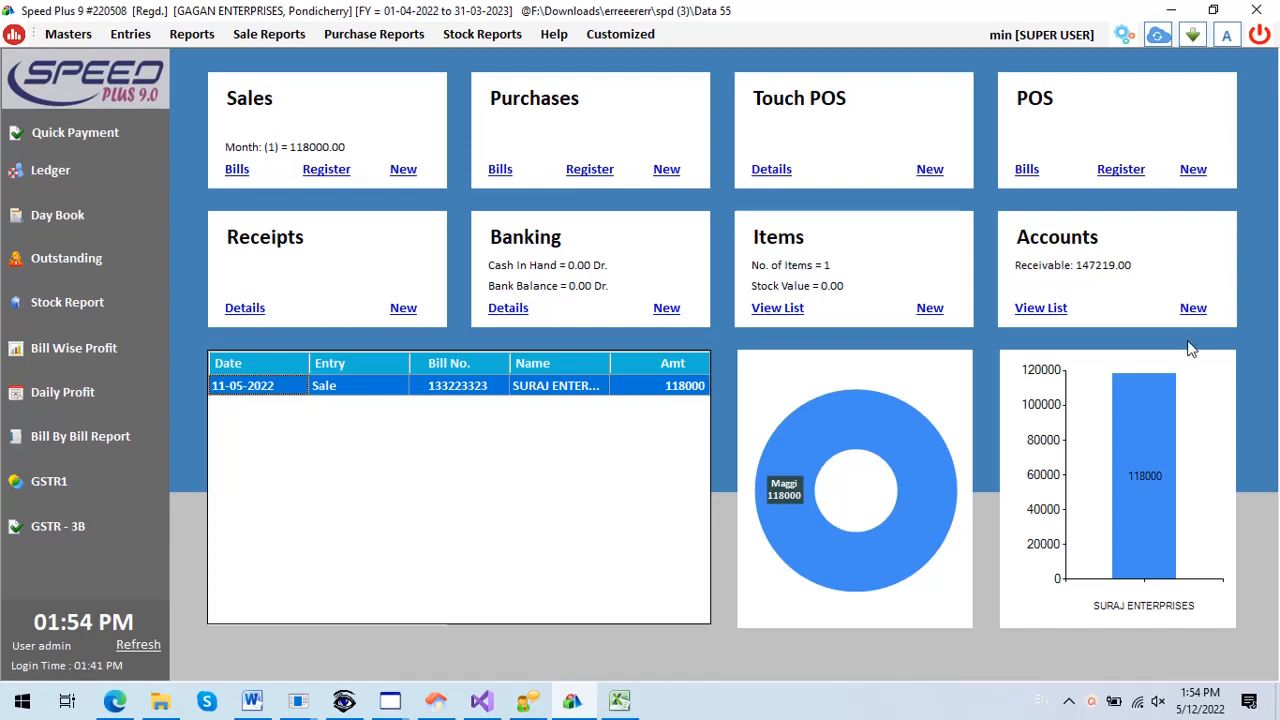
- Switch to Speed Plus 9 and review the e-invoicing password and GST API licence number fields in the GST API settings
left_click(555, 36)
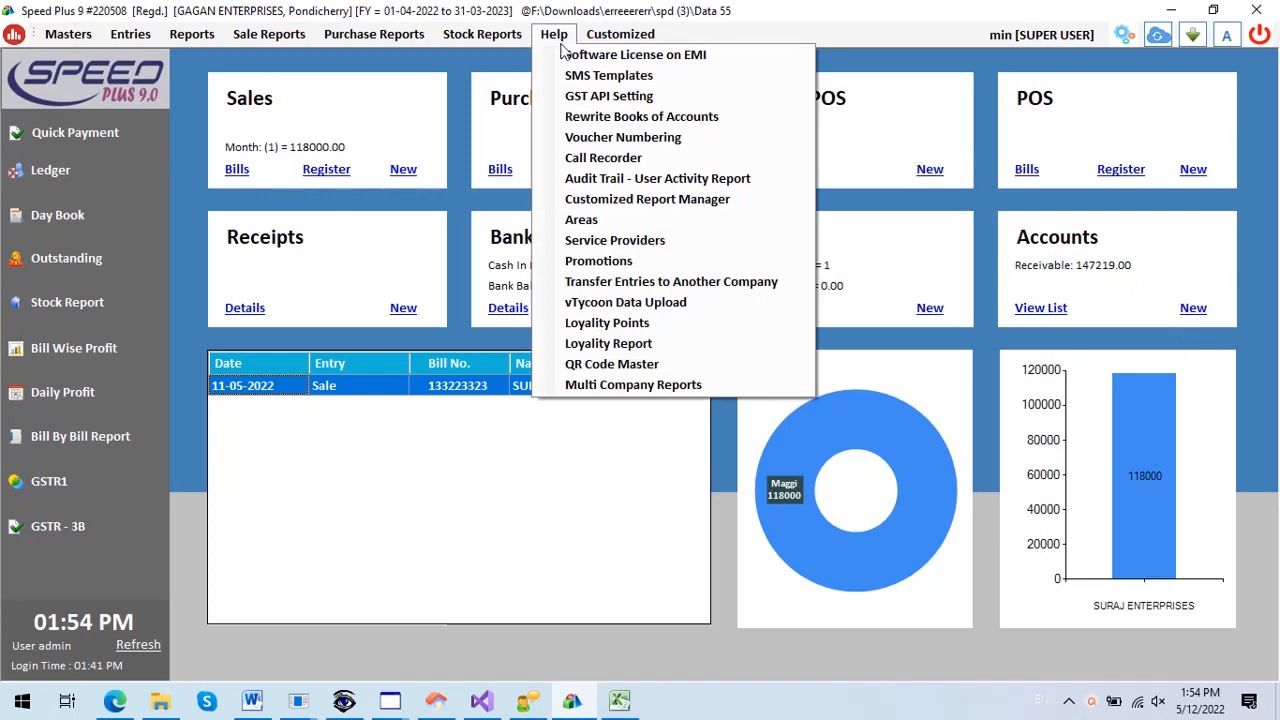
left_click(578, 97)
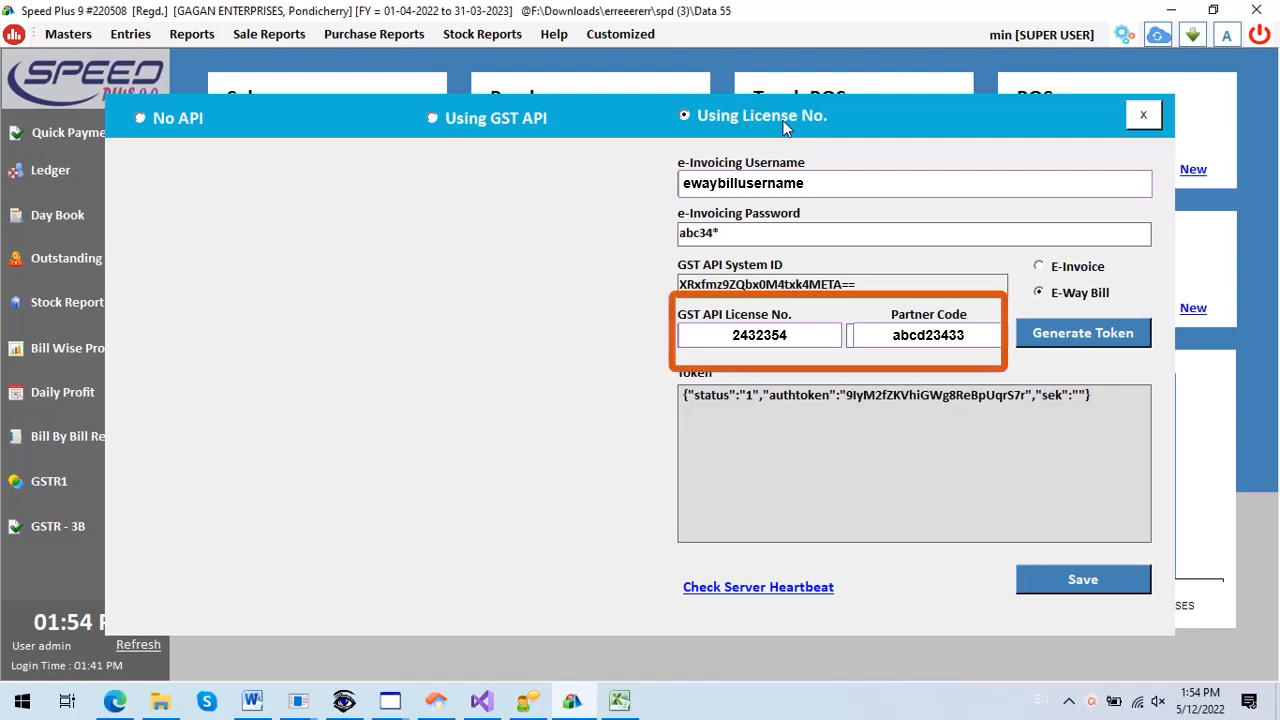
left_click(754, 229)
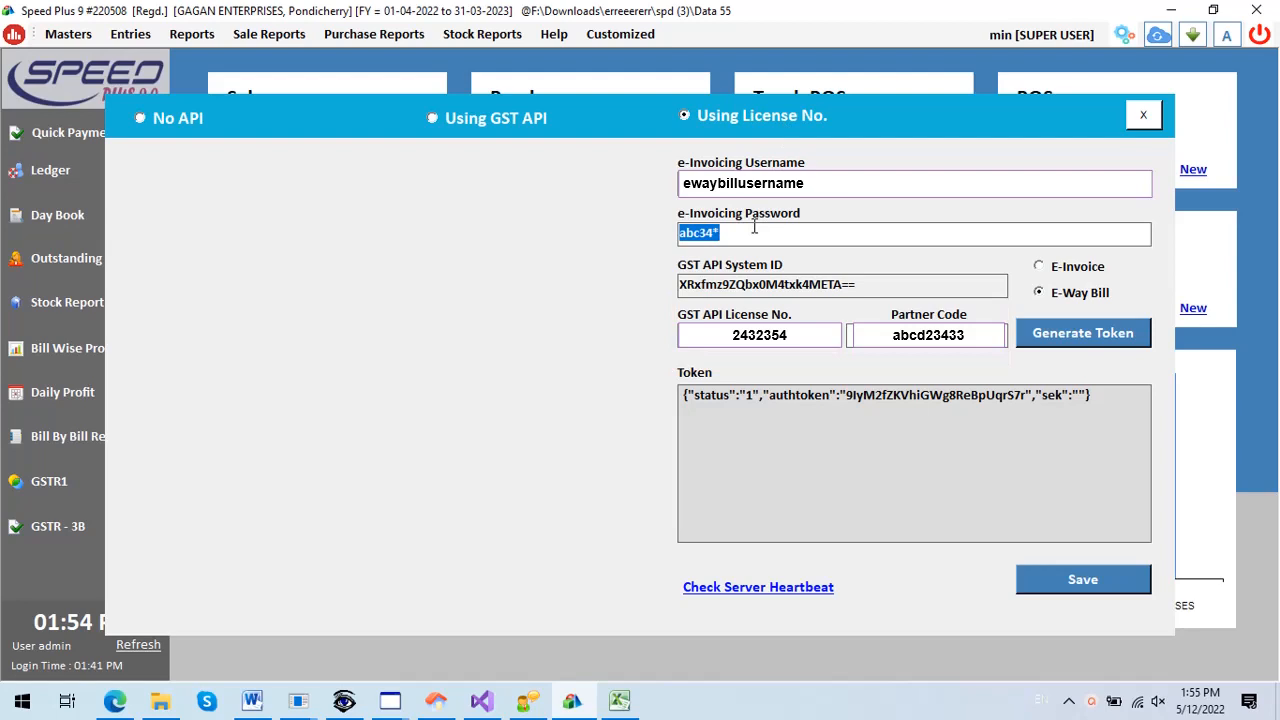
left_click(742, 339)
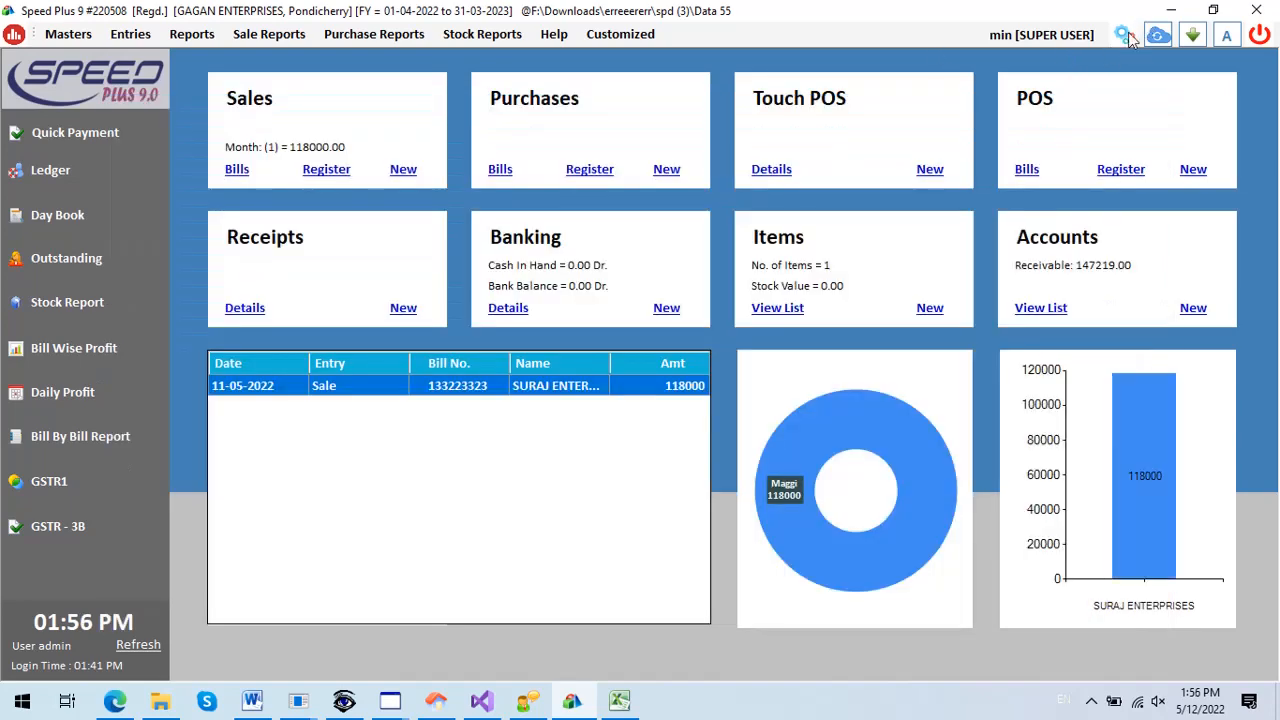
- Check the e-way bill feature and its bill threshold limit in the general sale/purchase options, leaving the settings closed
left_click(1124, 36)
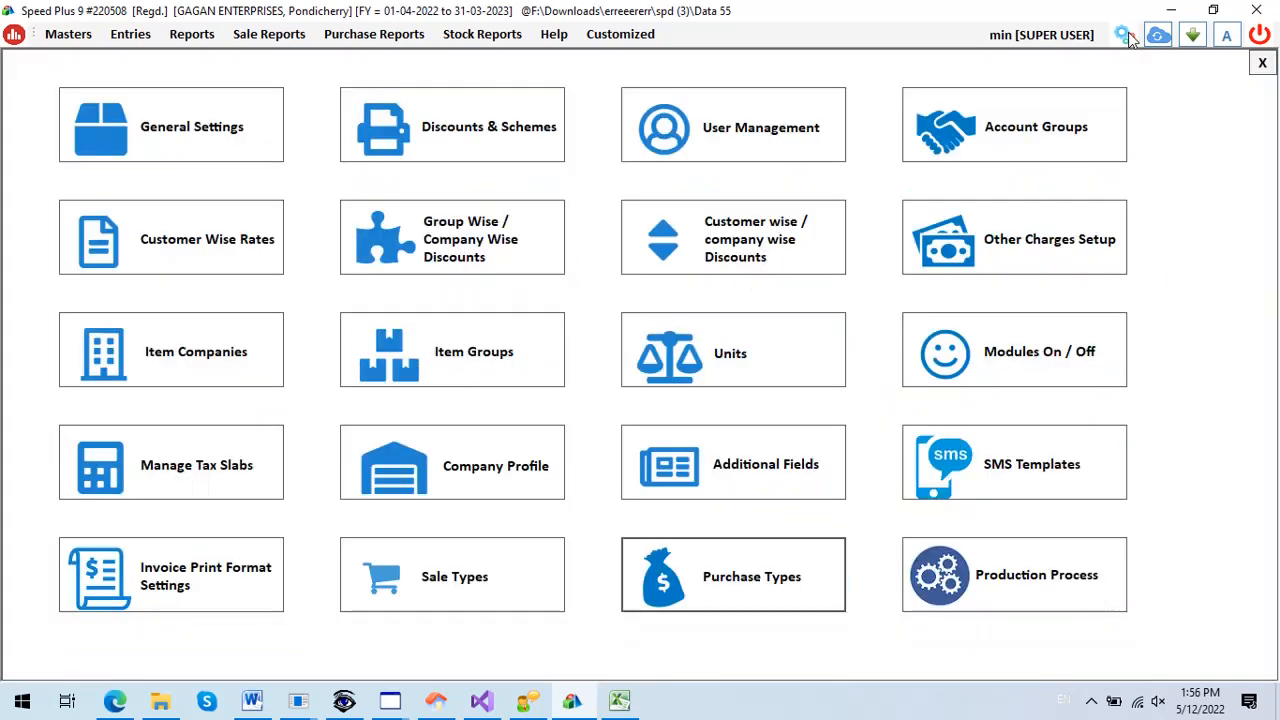
left_click(197, 124)
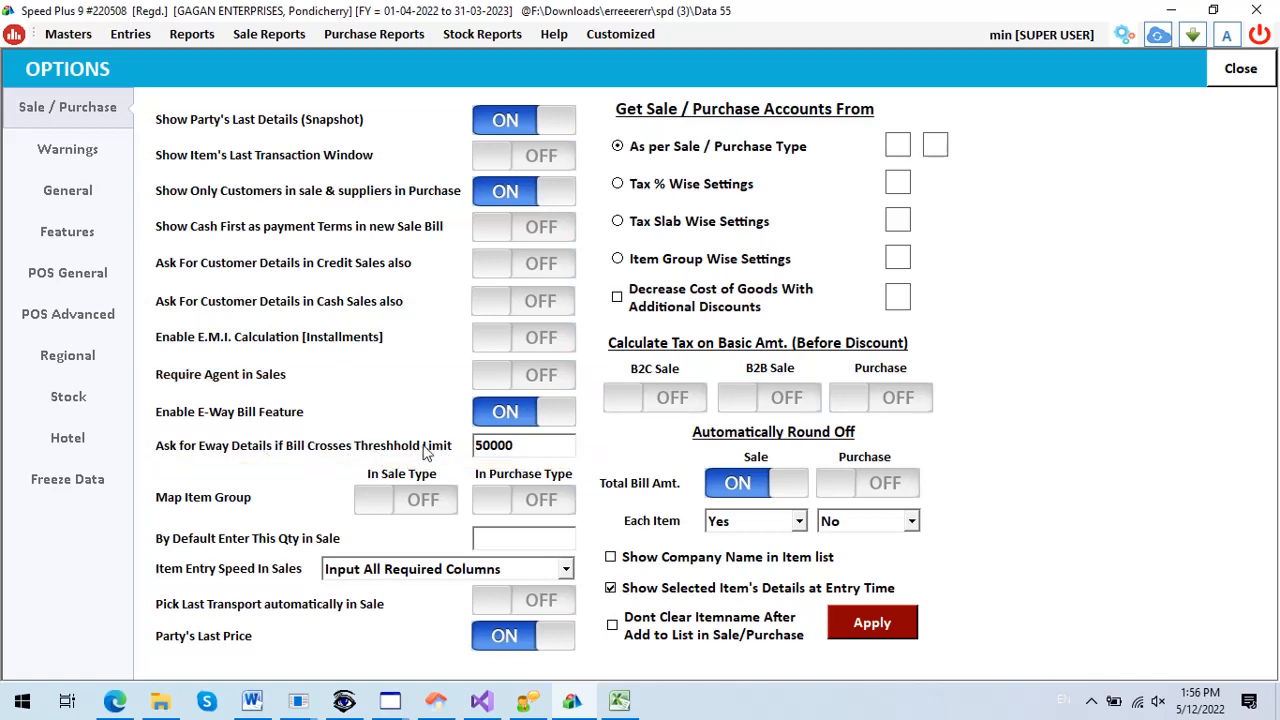
double_click(510, 440)
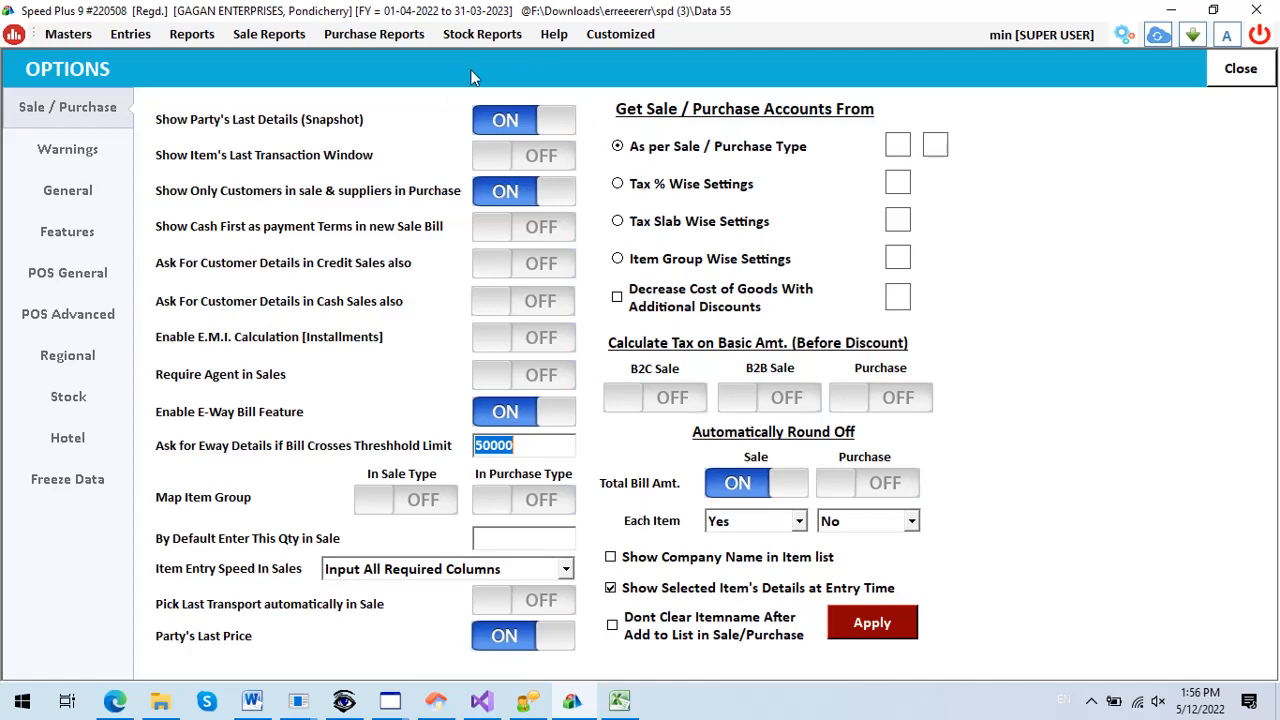
left_click(1232, 69)
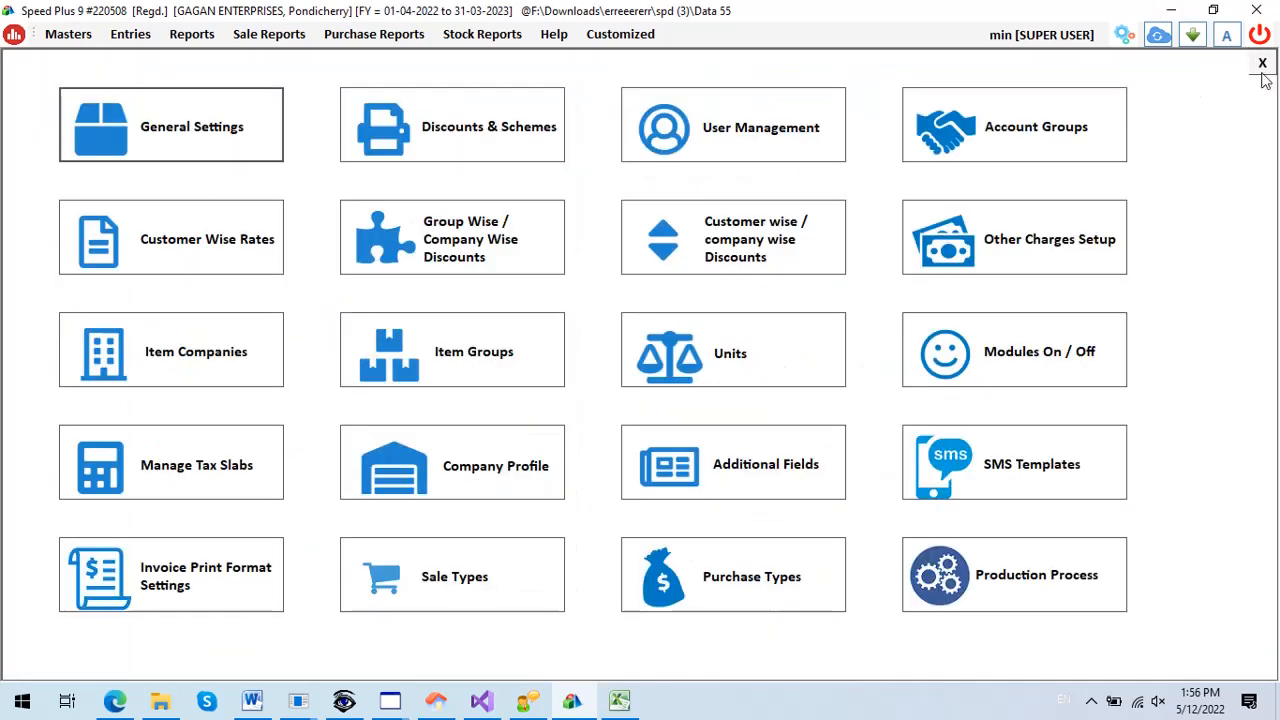
left_click(1262, 63)
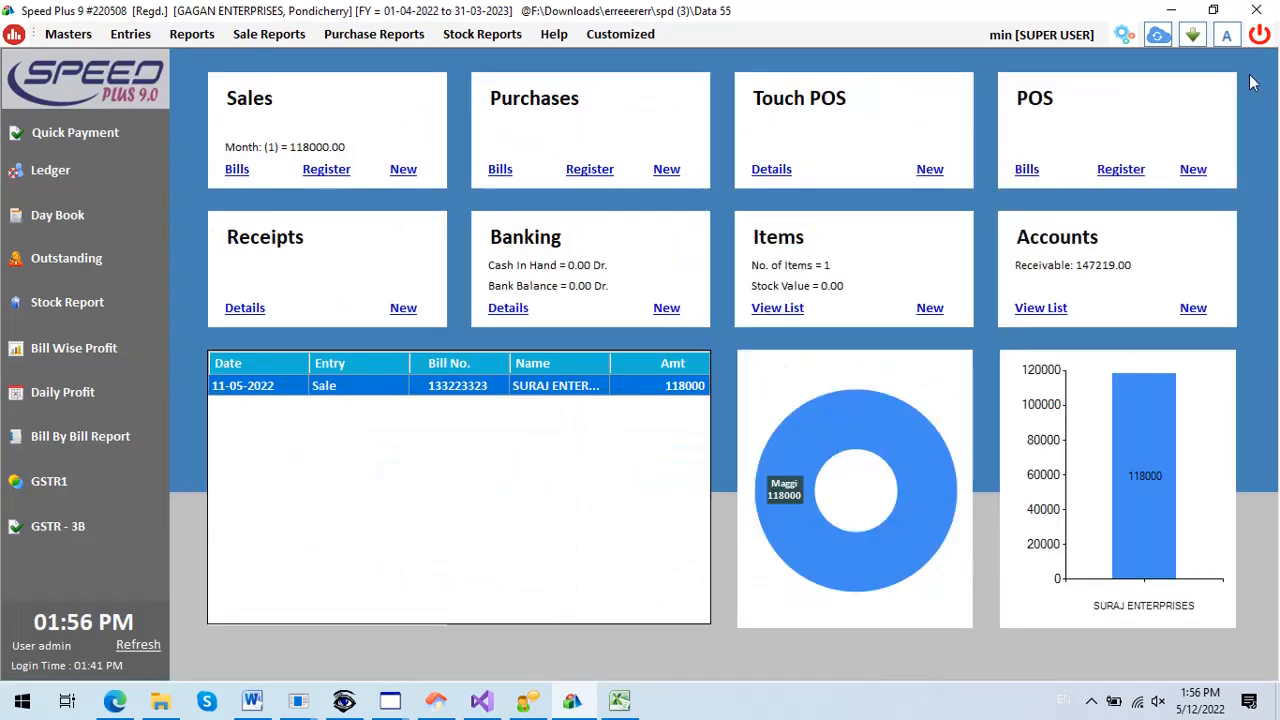
- Start a new sale bill dated 12-05-2022 with credit terms
left_click(130, 34)
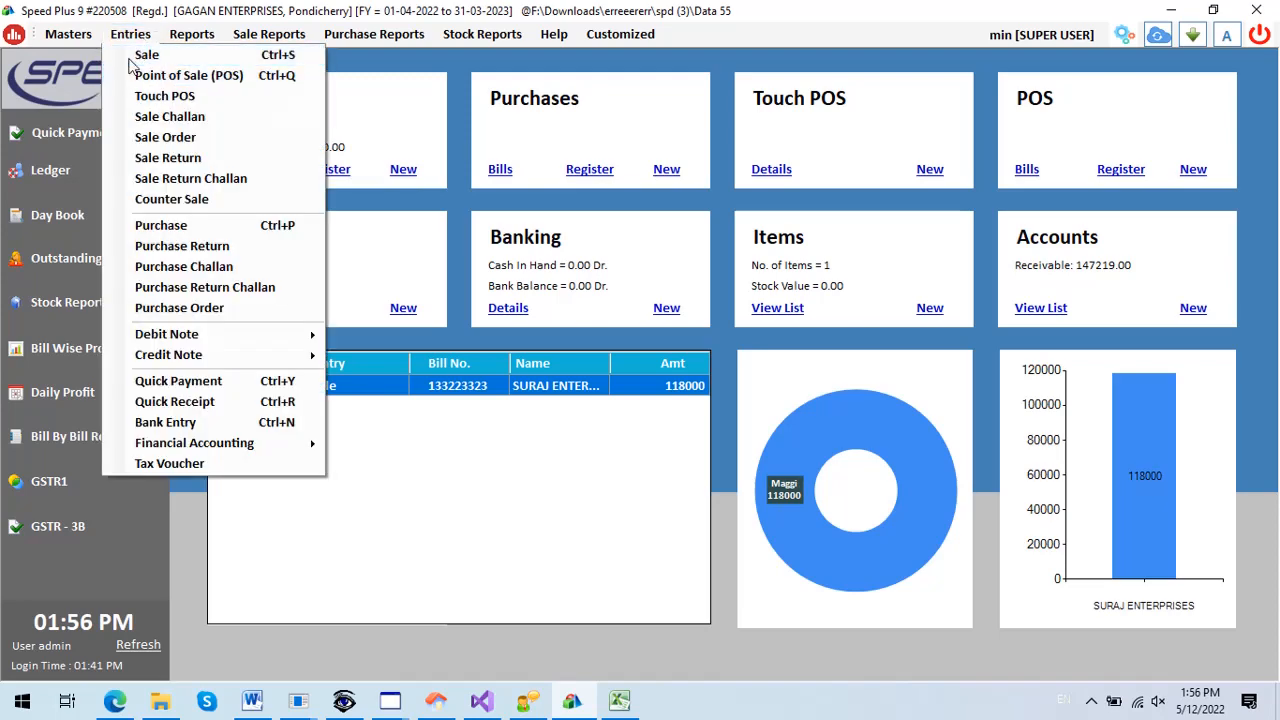
left_click(138, 54)
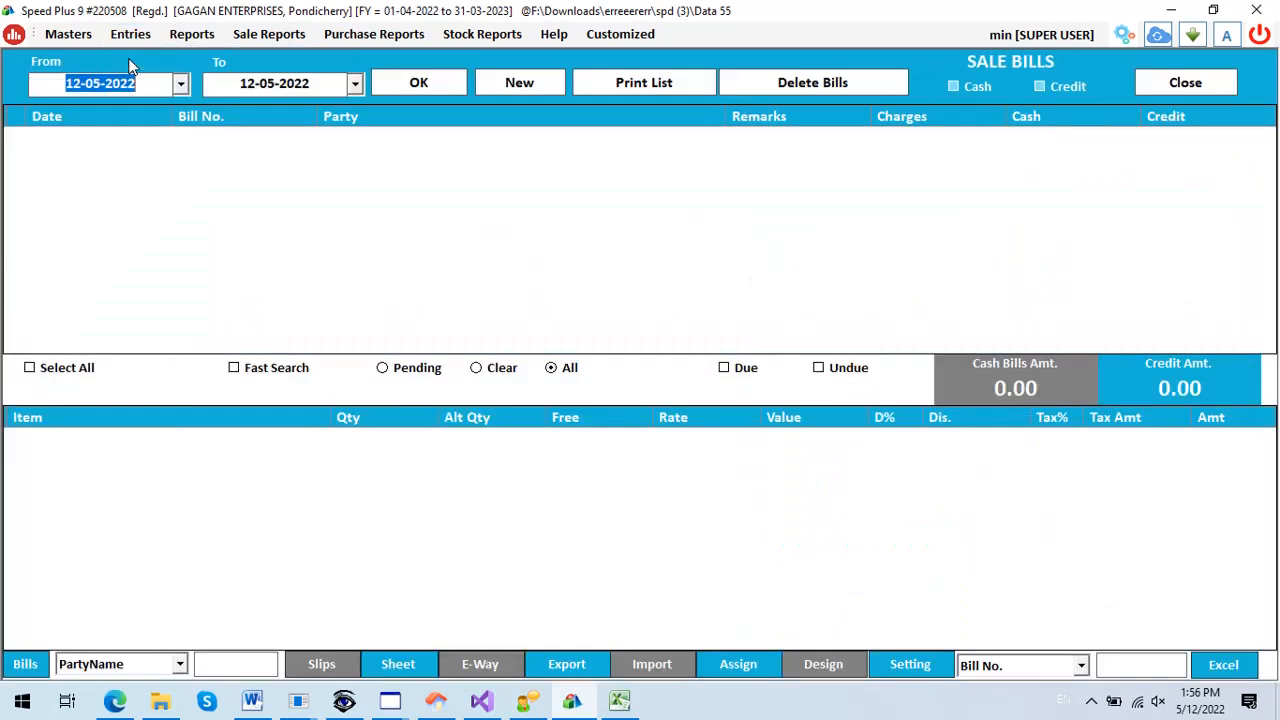
left_click(536, 87)
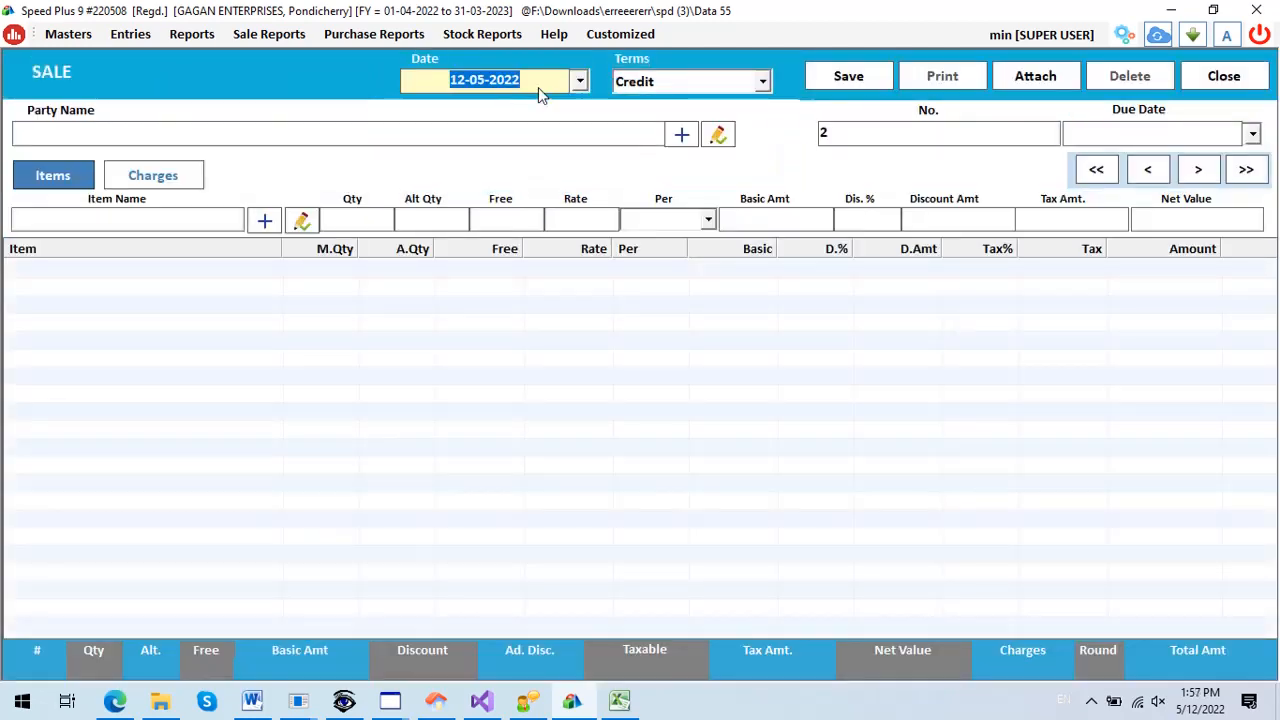
key("Return")
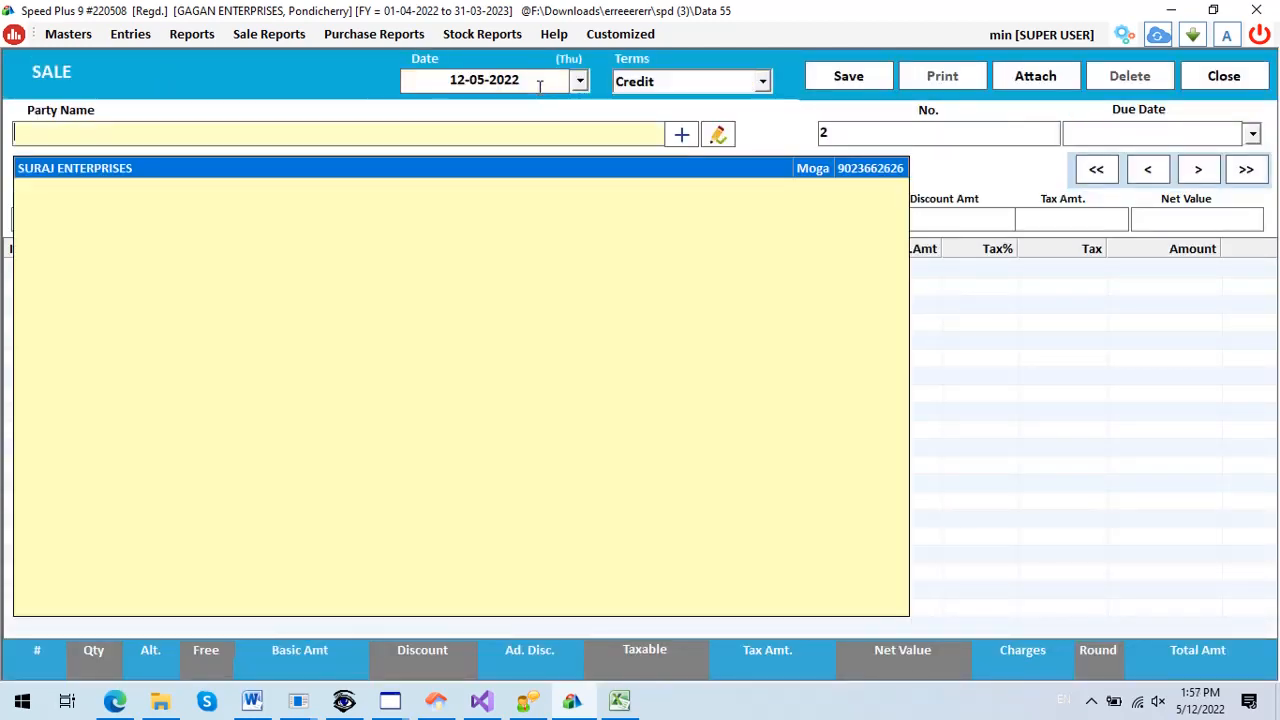
- Review the GSTIN and pincode in the SURAJ ENTERPRISES party account and close it without saving
left_click(718, 134)
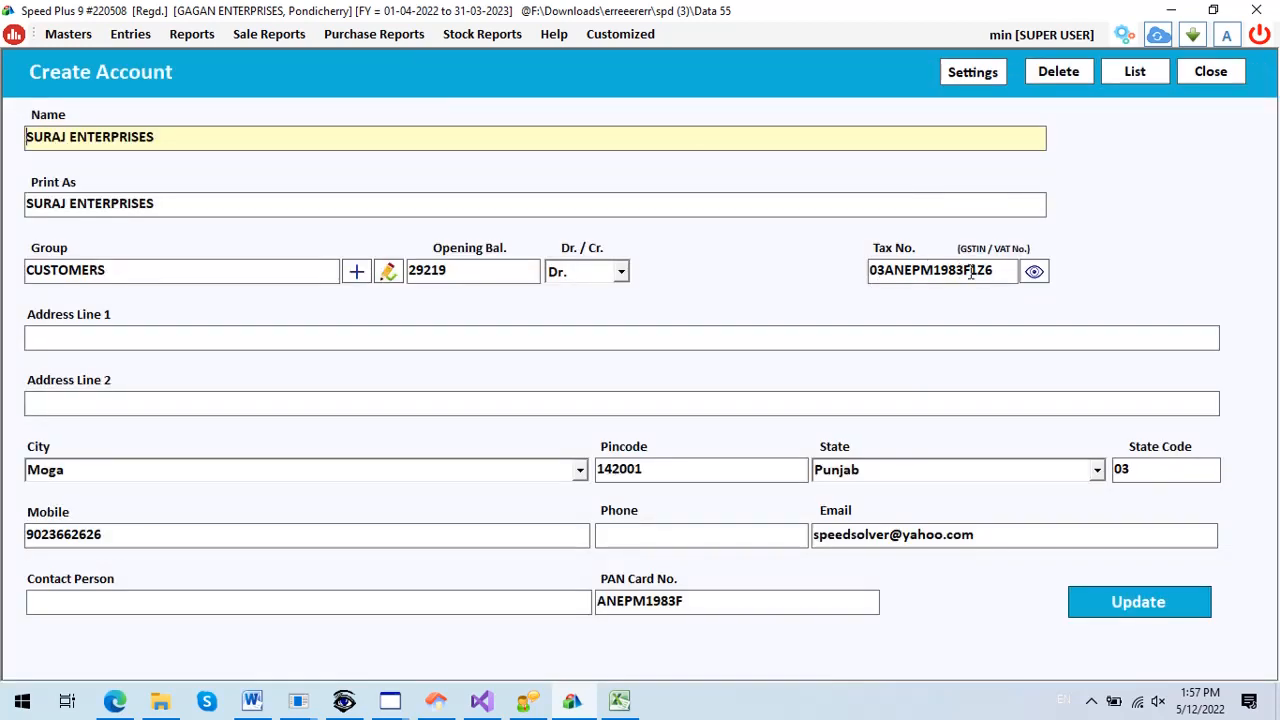
double_click(971, 271)
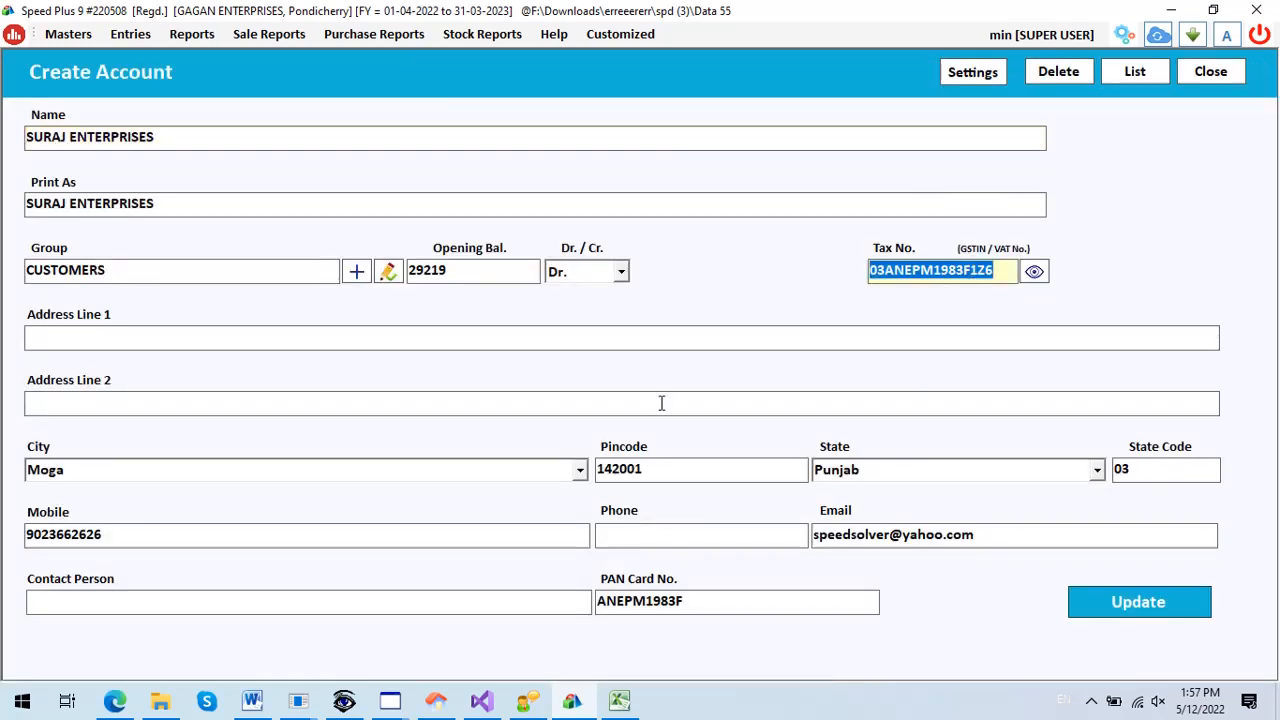
left_click(635, 469)
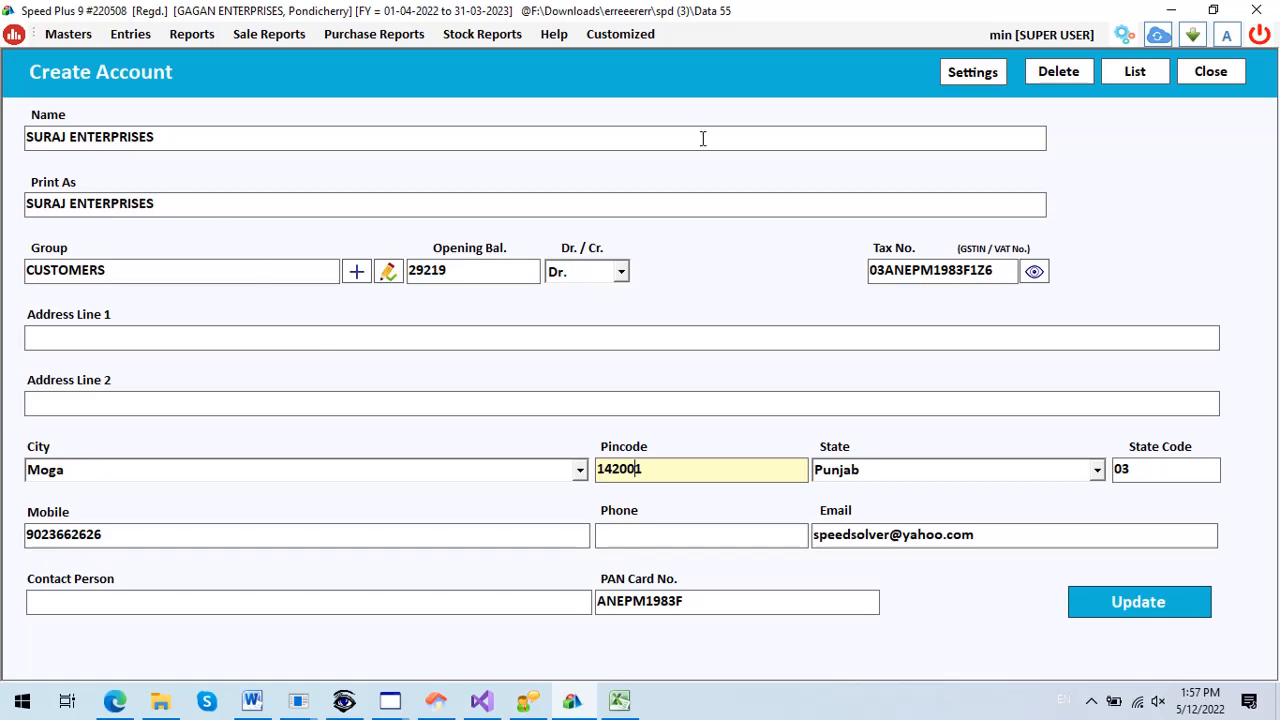
left_click(1224, 71)
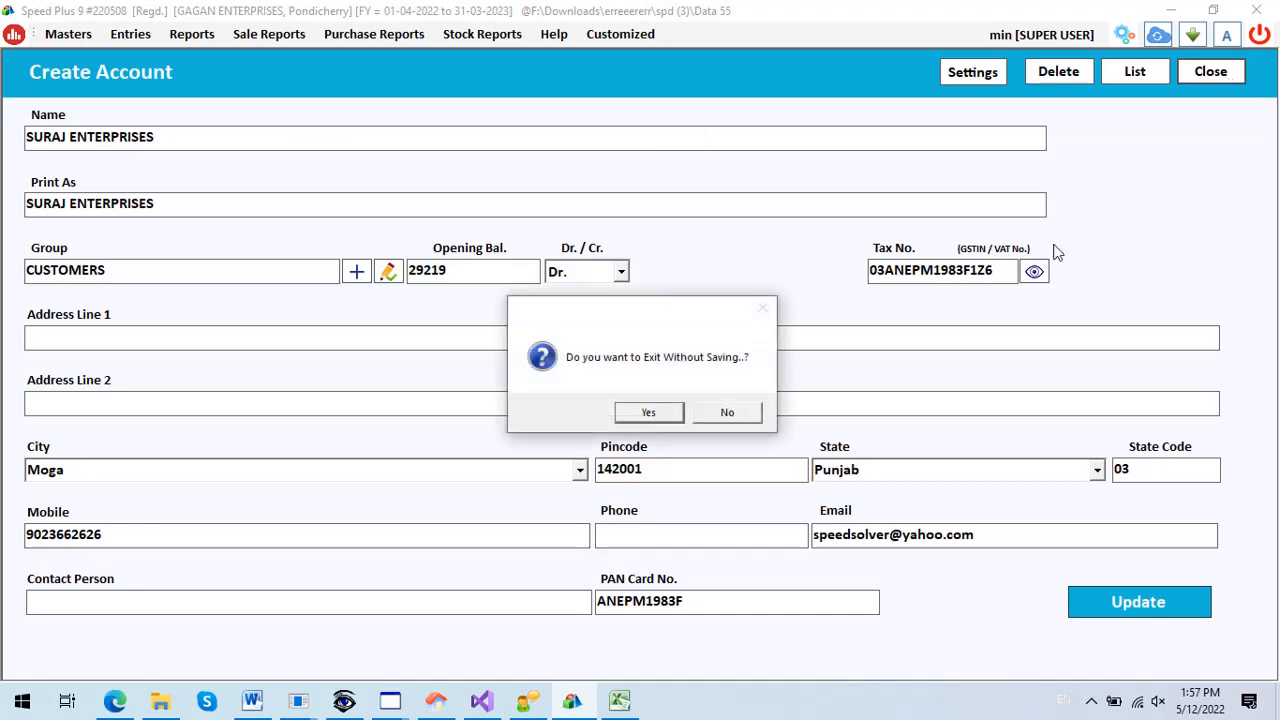
left_click(648, 414)
left_click(1211, 72)
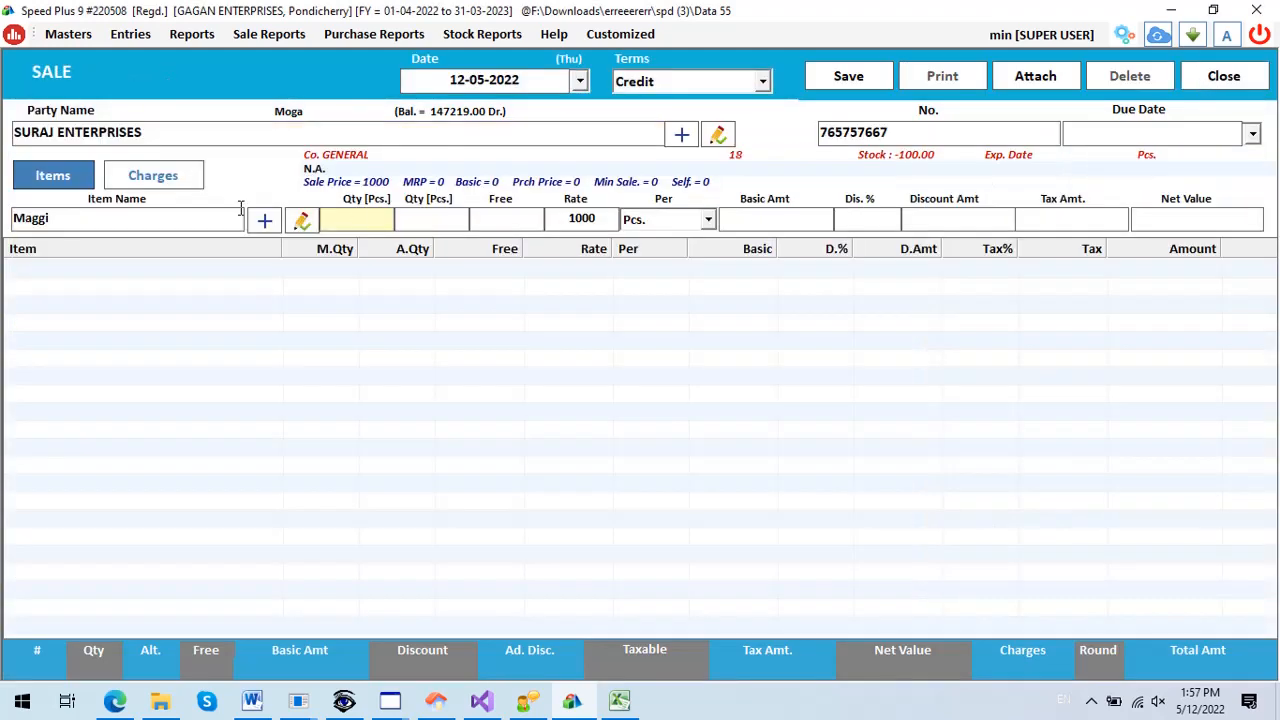
- Add the item Maggi to the SURAJ ENTERPRISES sale bill with a quantity of 555 pcs
type("555")
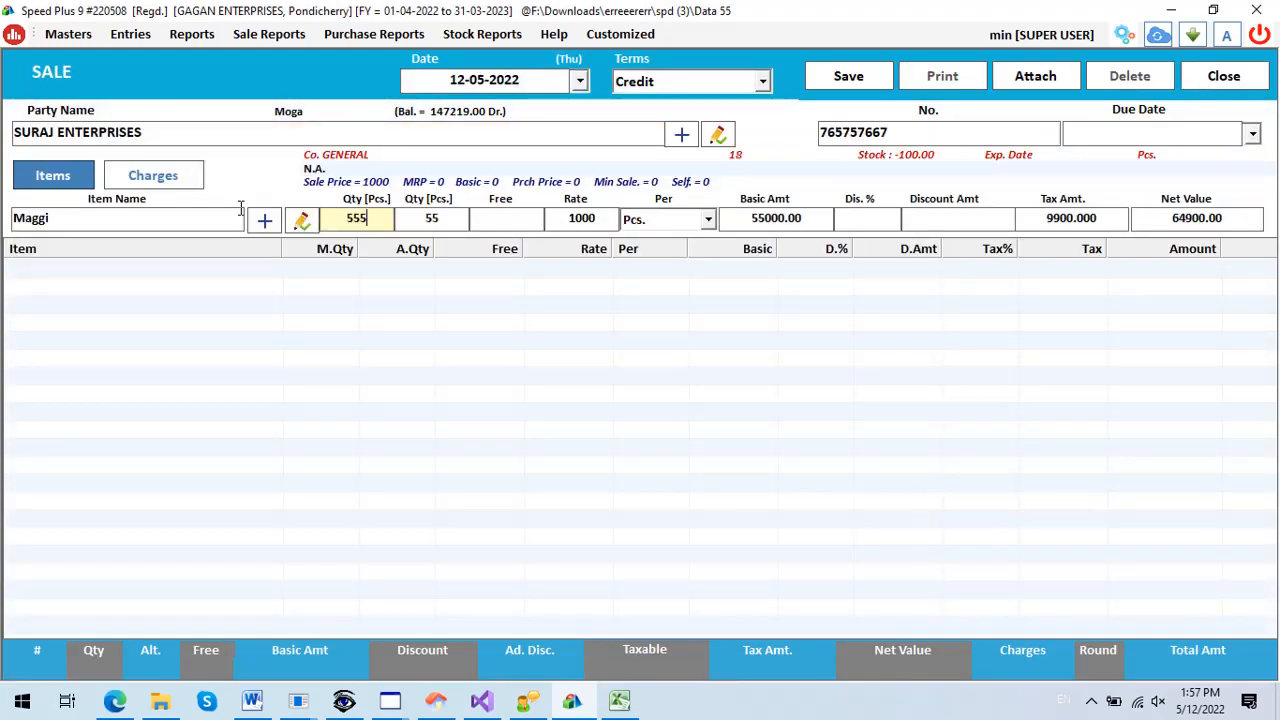
key("Return")
key("Return")
key("Return")
key("Return")
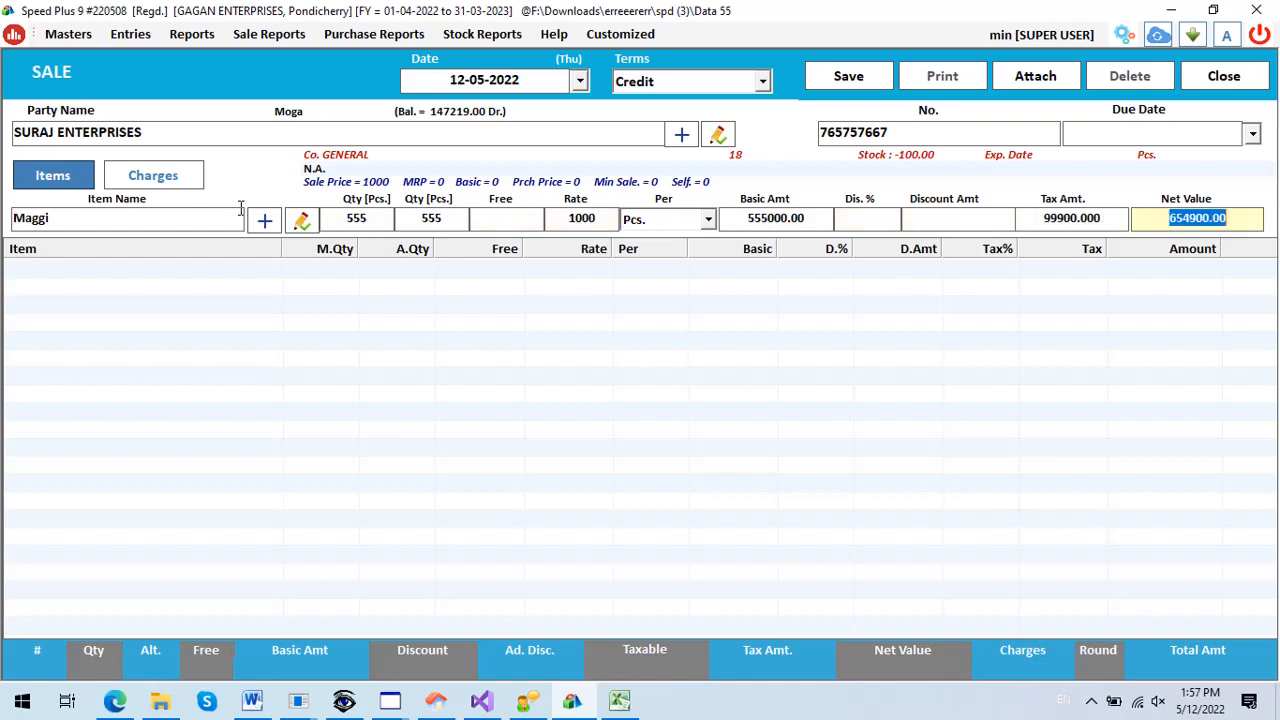
key("Return")
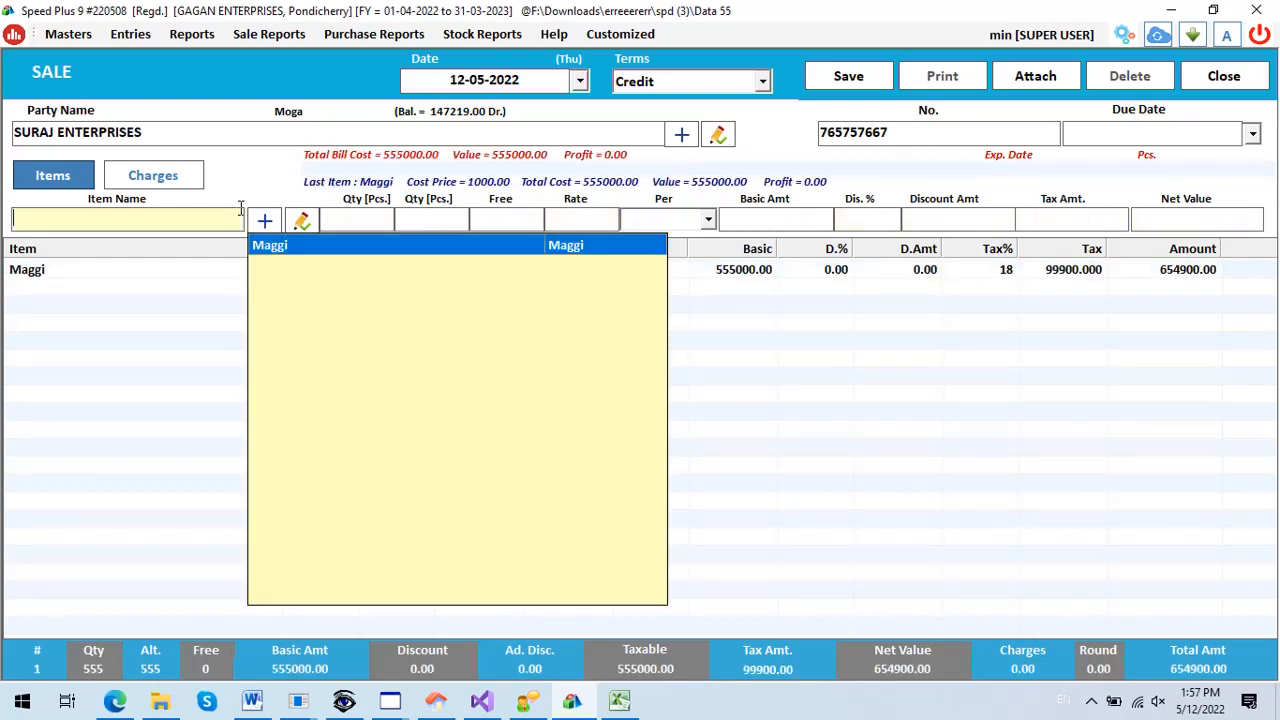
- Enter the sale bill's e-way details with sub type Supply, document type Tax Invoice, transport mode Road and a distance of 2681 km
left_click(835, 78)
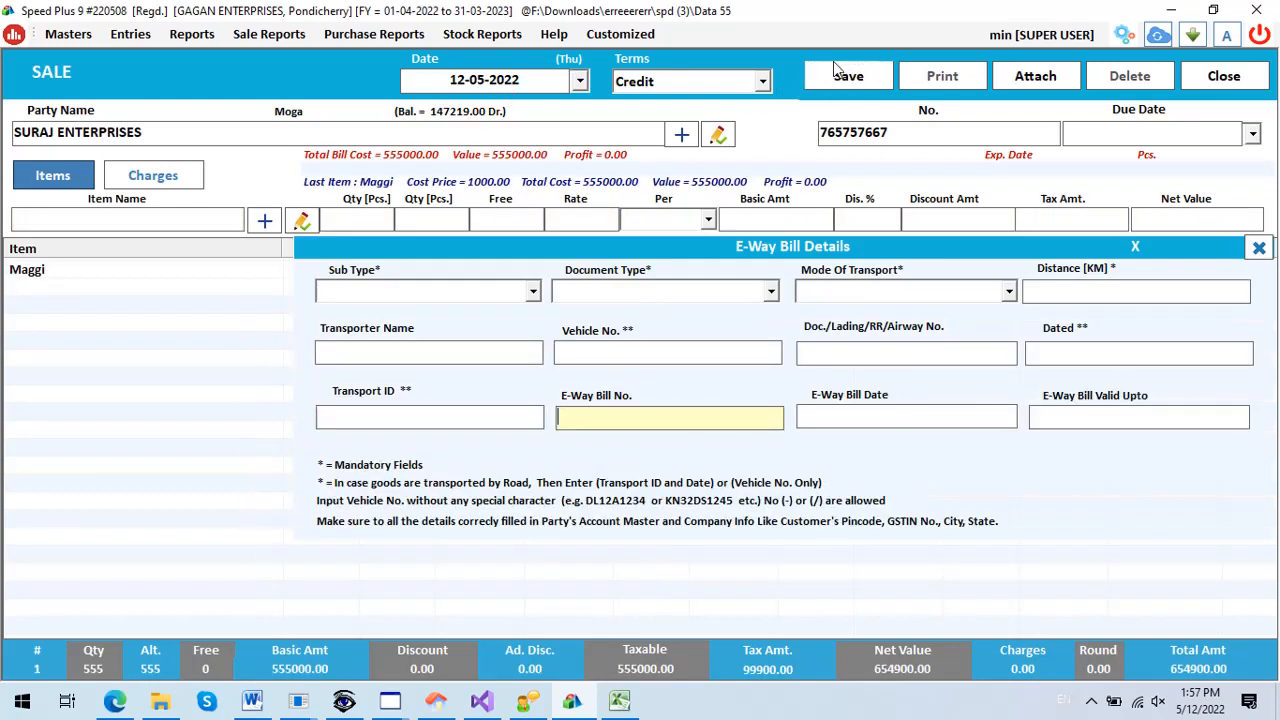
left_click(531, 290)
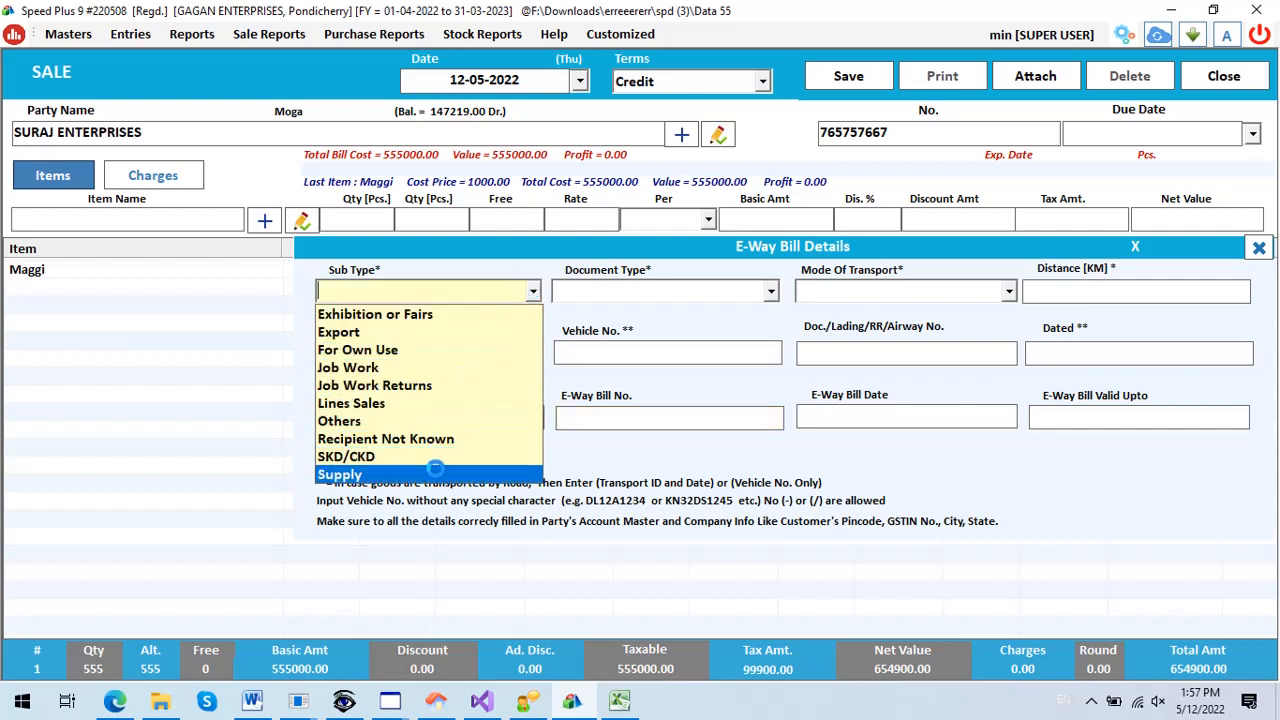
left_click(428, 474)
left_click(768, 289)
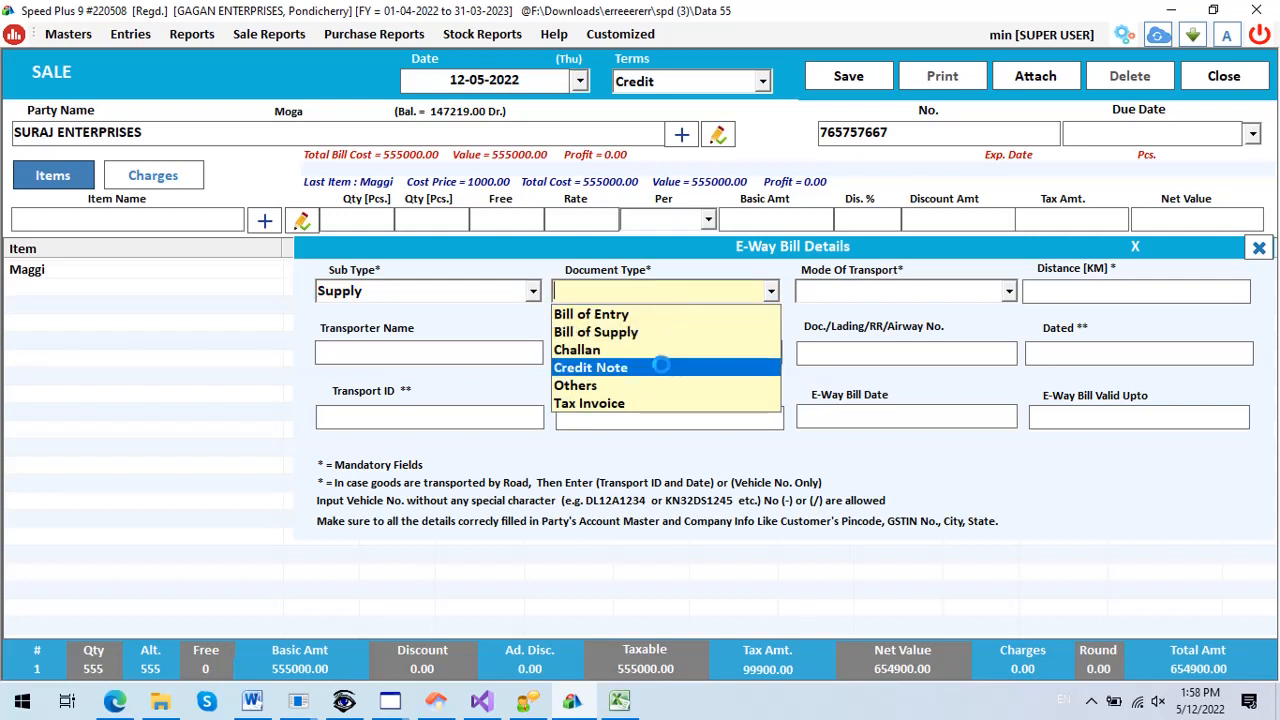
left_click(638, 403)
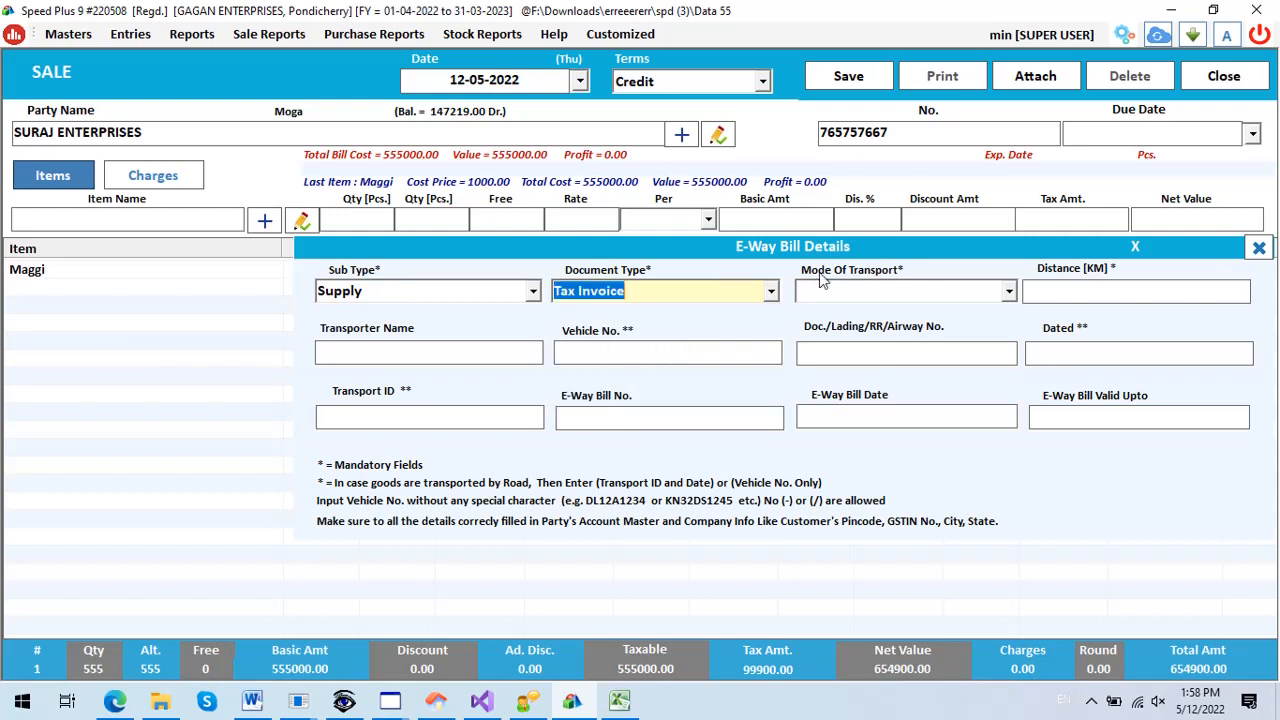
left_click(1008, 290)
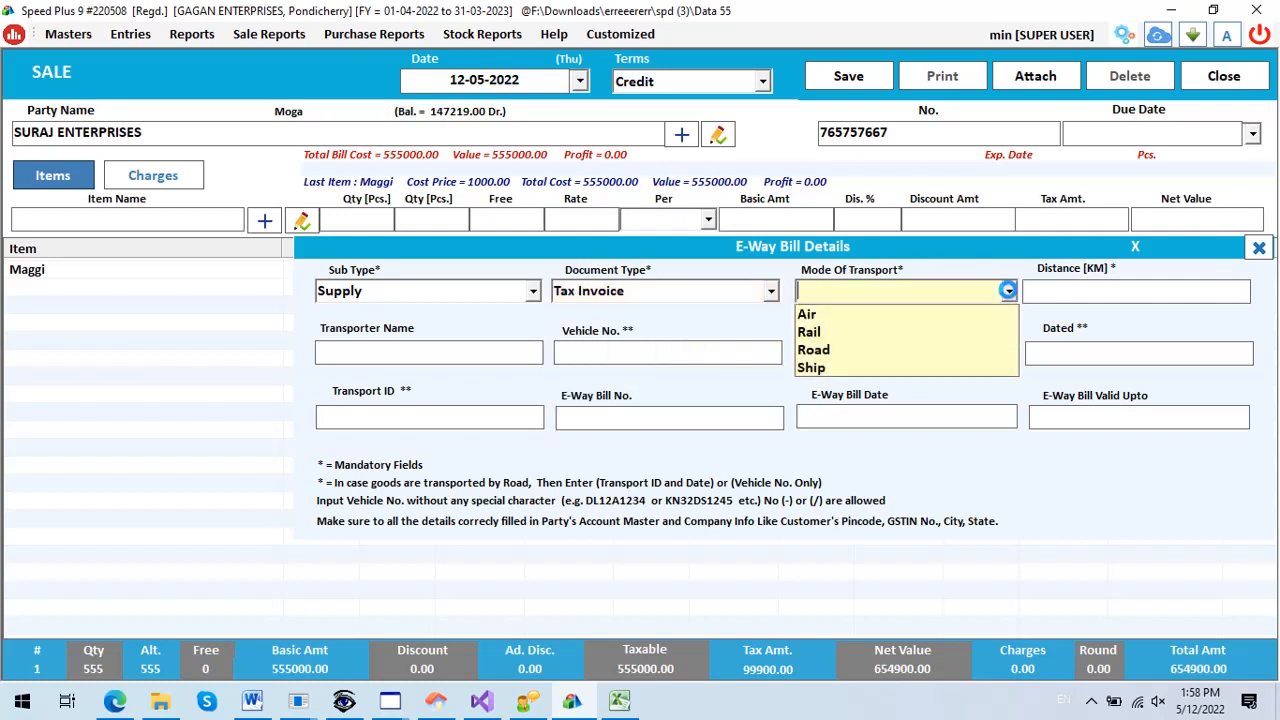
left_click(944, 348)
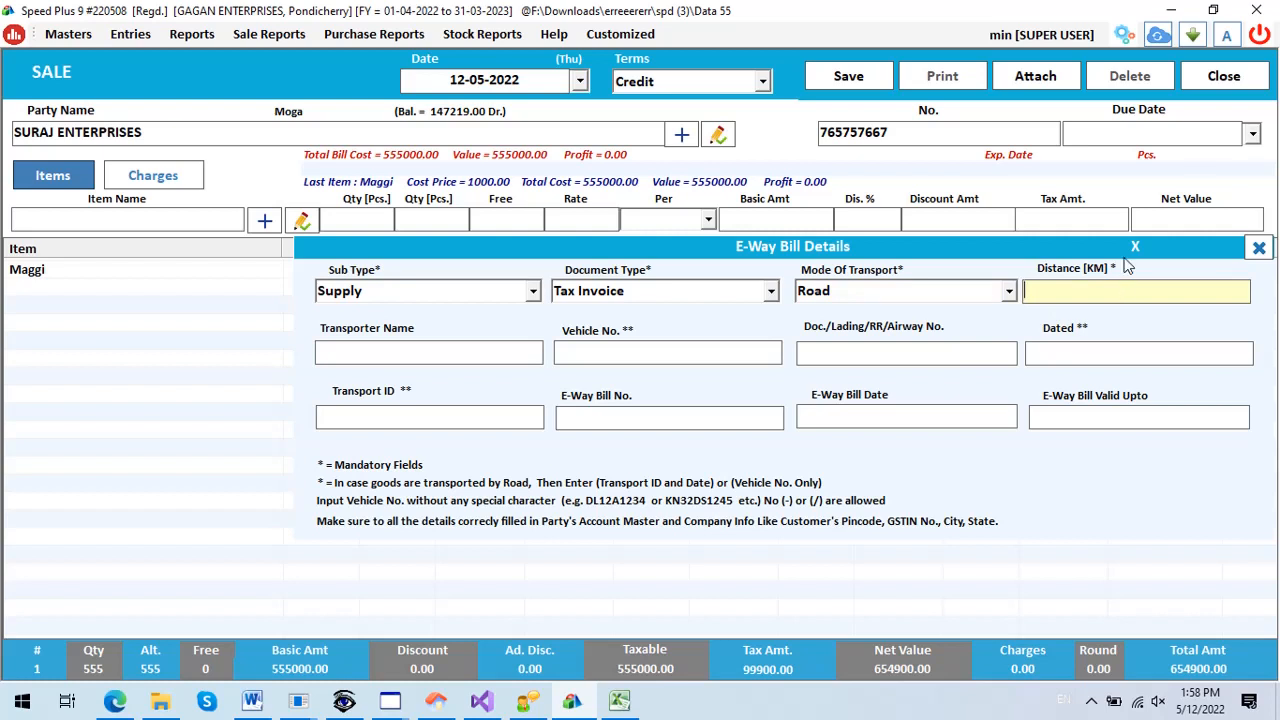
type("2681")
left_click(758, 354)
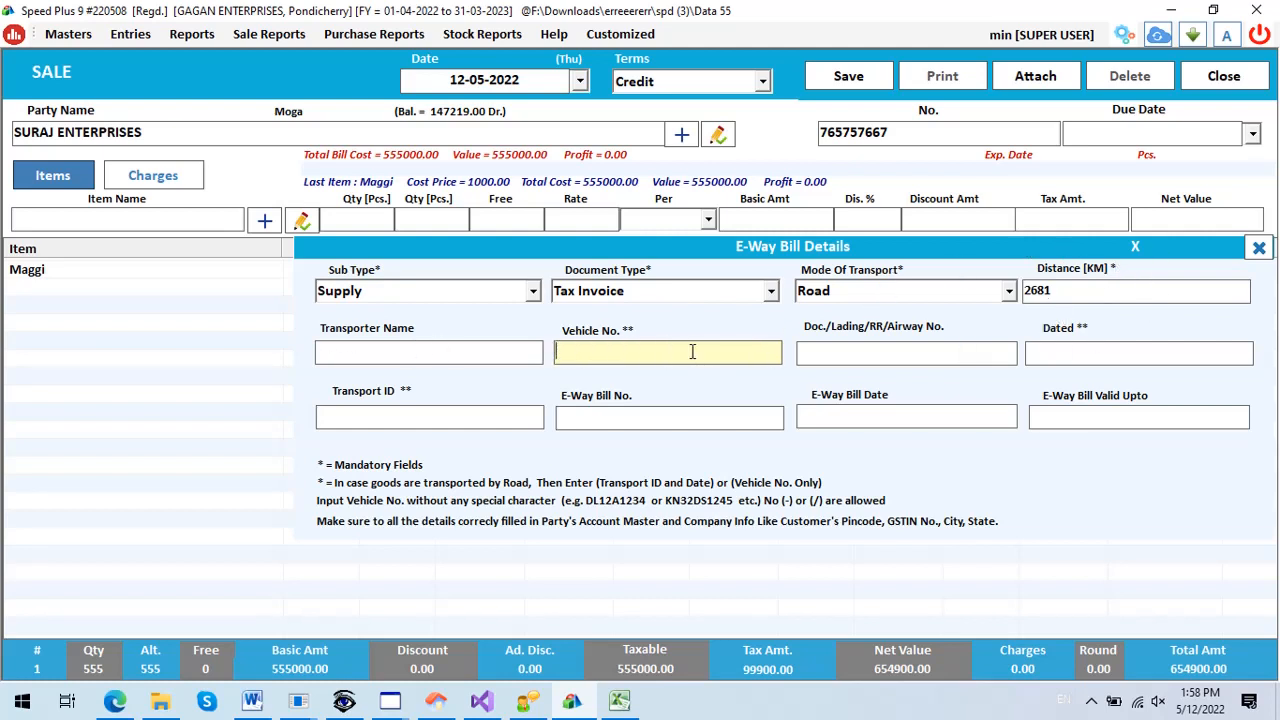
type("PB12S564345")
key("BackSpace")
key("BackSpace")
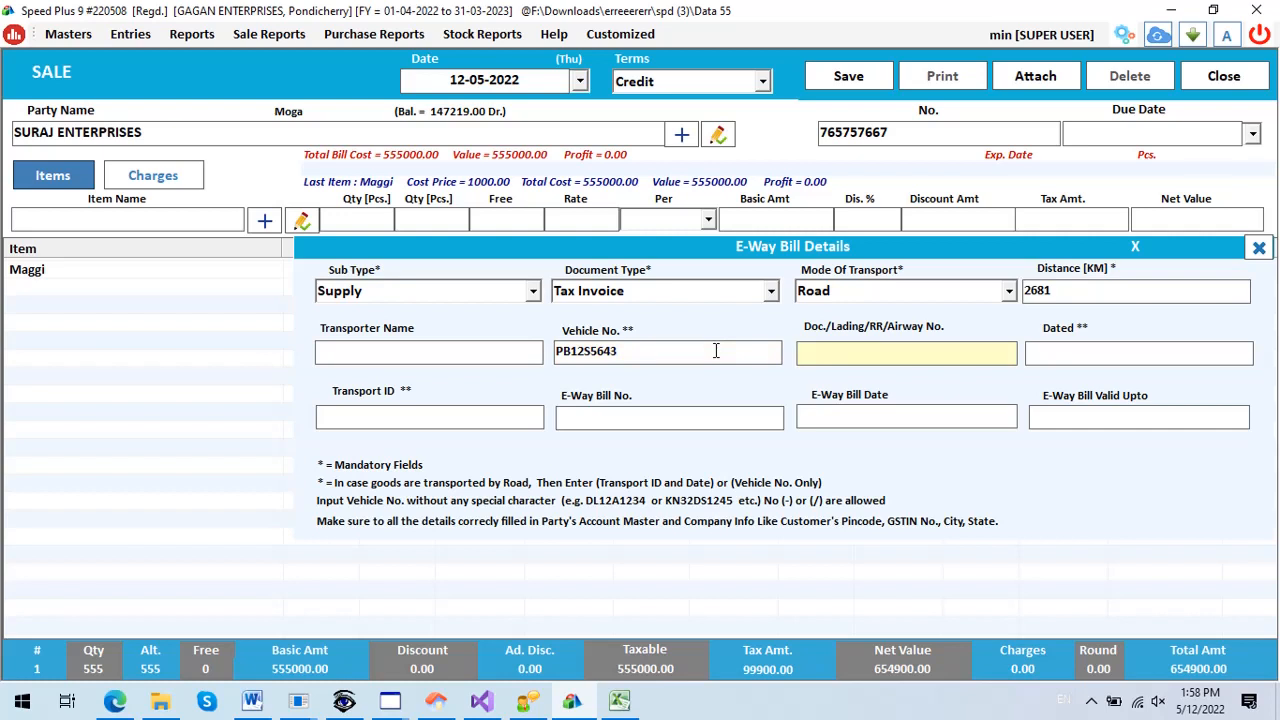
key("Return")
key("Return")
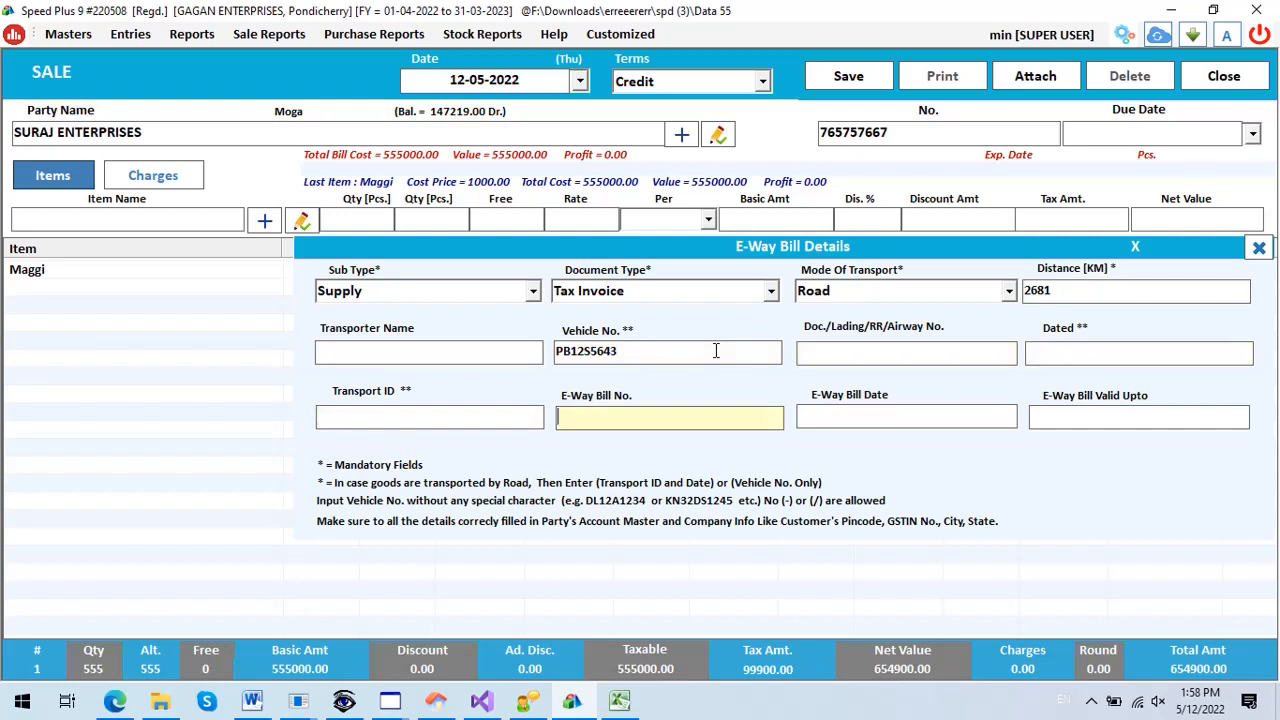
key("Return")
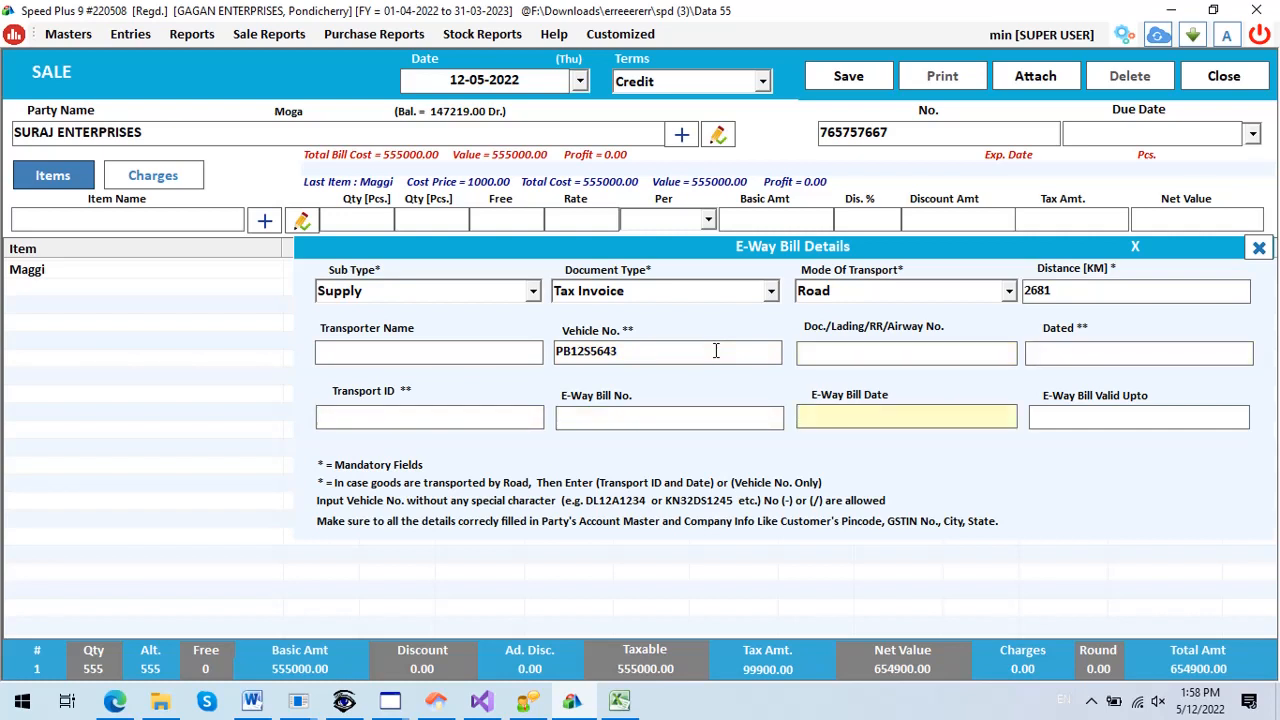
key("Return")
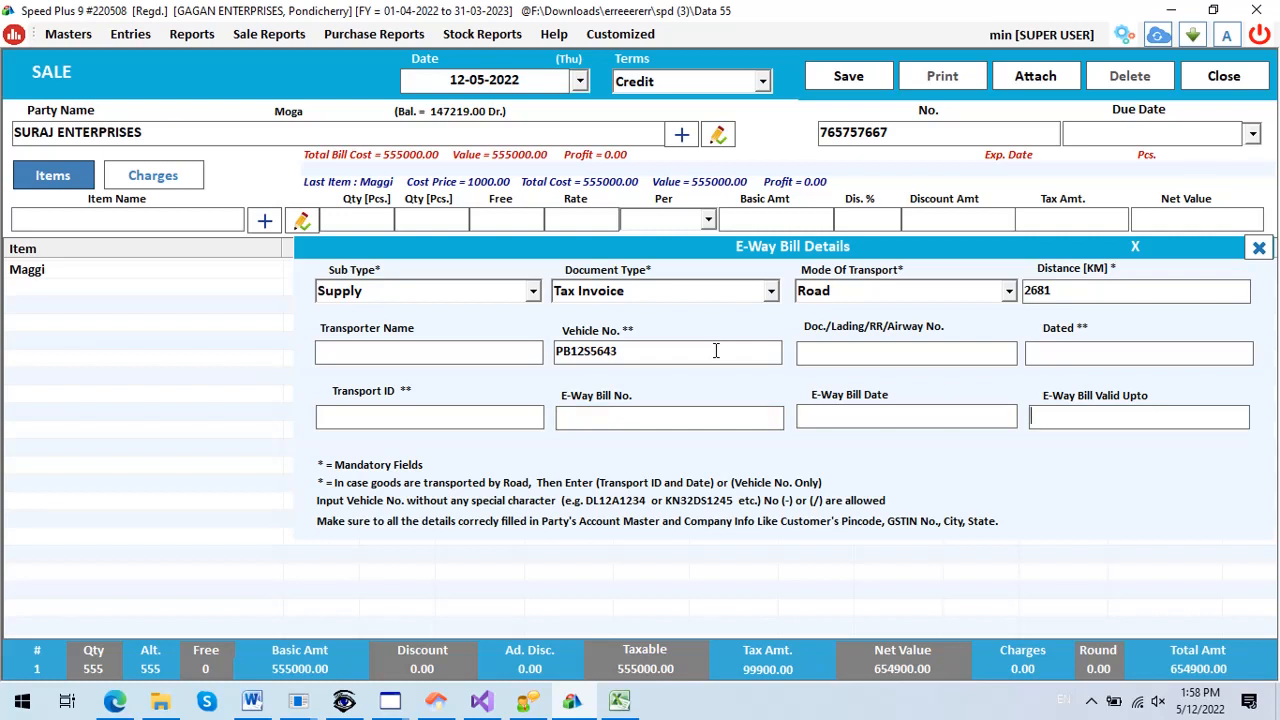
- Save the SURAJ ENTERPRISES sale bill, accept printing it, and generate its e-way bill
left_click(860, 80)
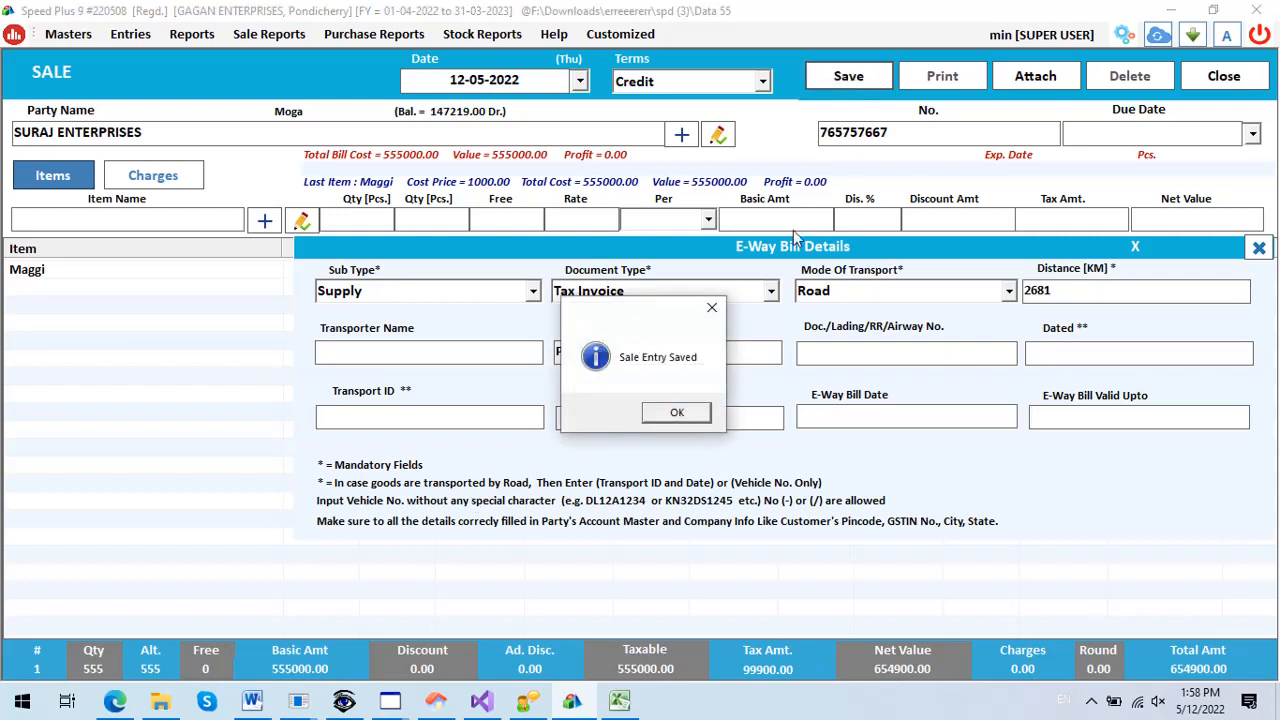
left_click(686, 411)
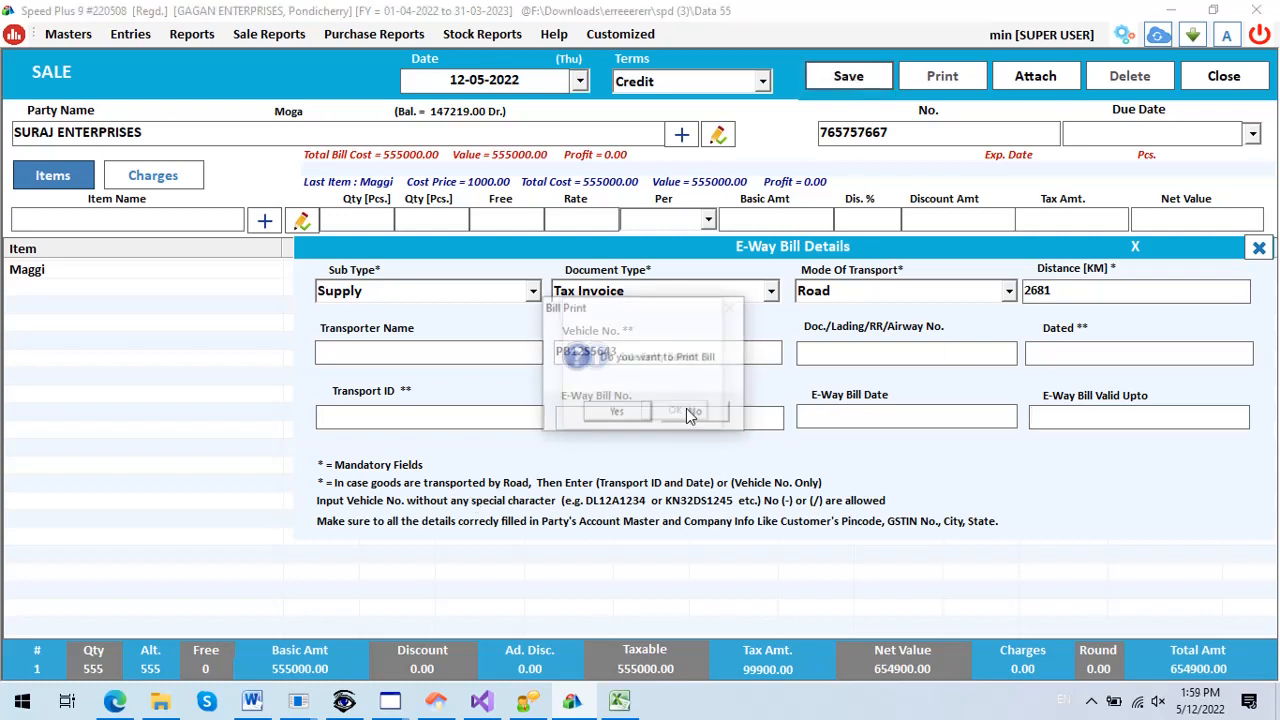
left_click(617, 413)
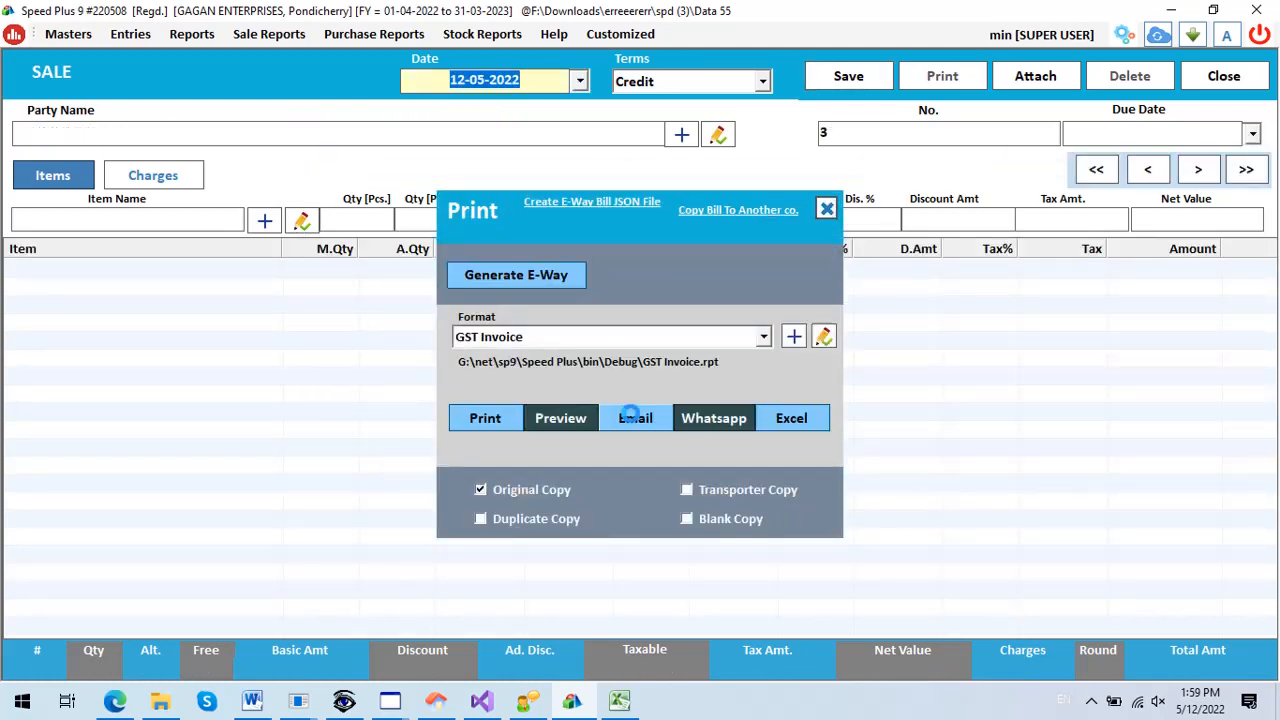
left_click(474, 282)
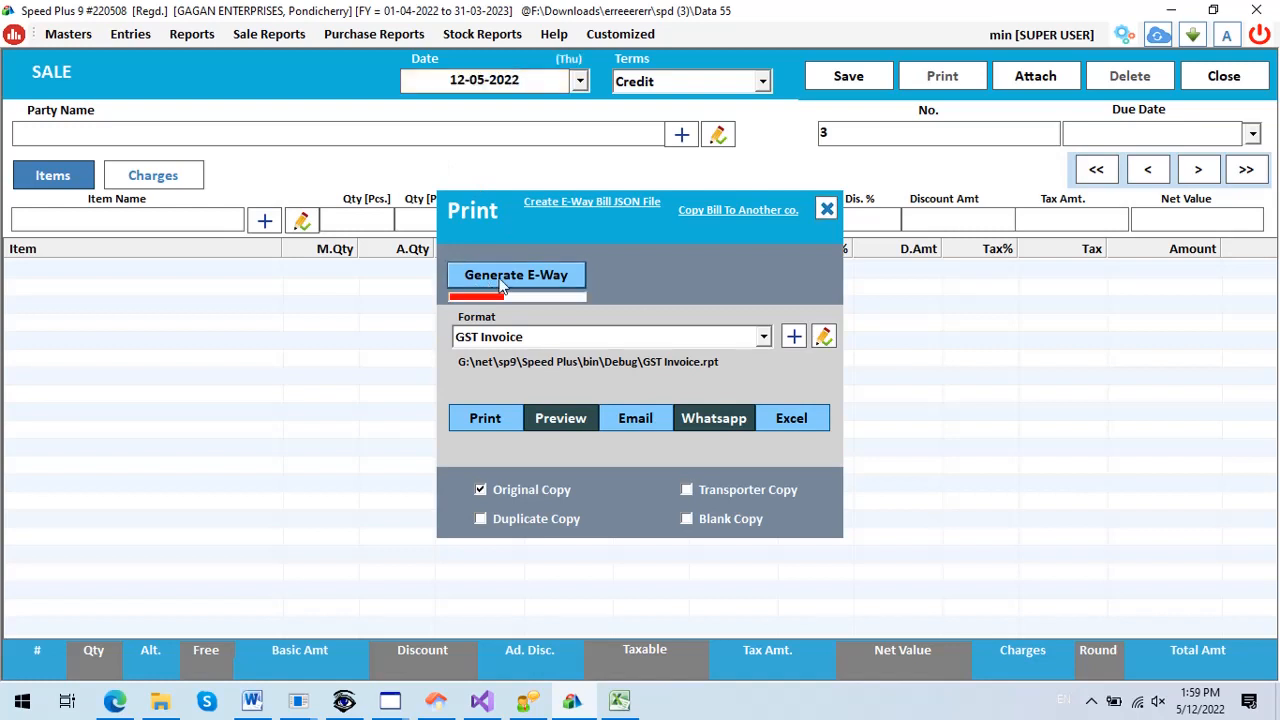
- Replace the IRN fields in the GST Invoice format's footer with OT1, OT7 and OT34, labelled EWay Bill No., EWay Bill Date and Valid Upto
left_click(555, 420)
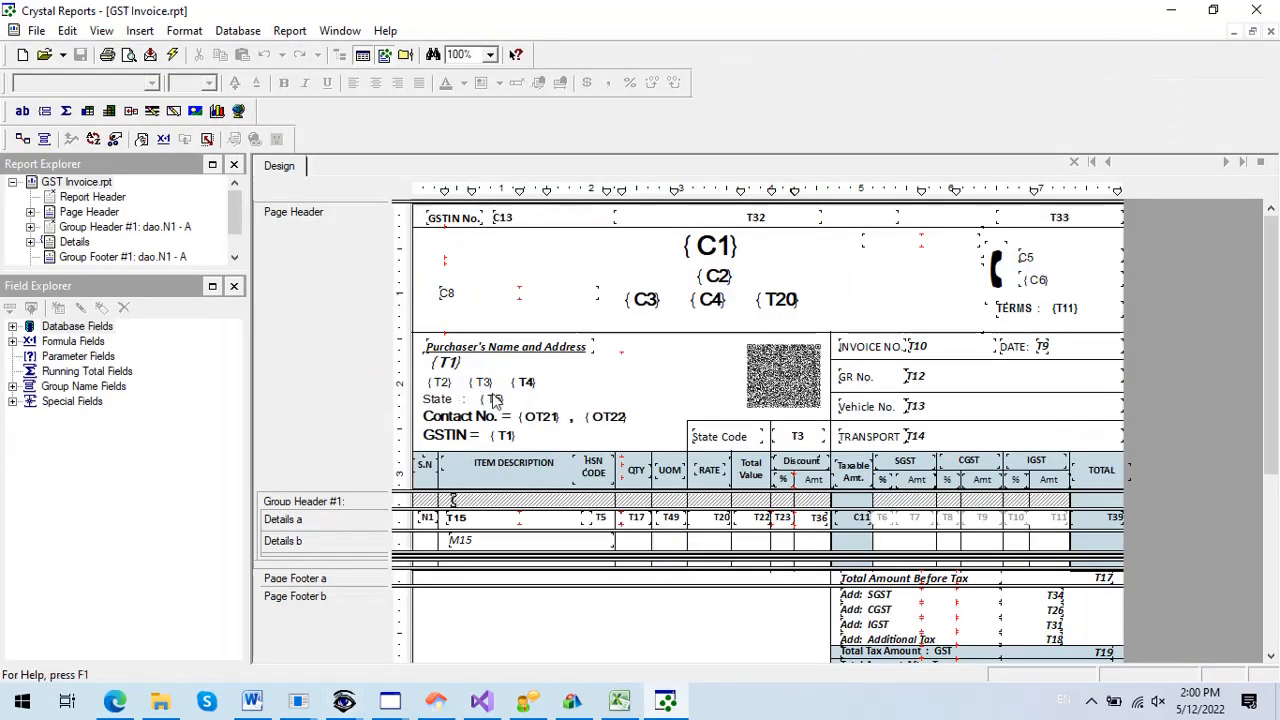
scroll(515, 415, "down", 5)
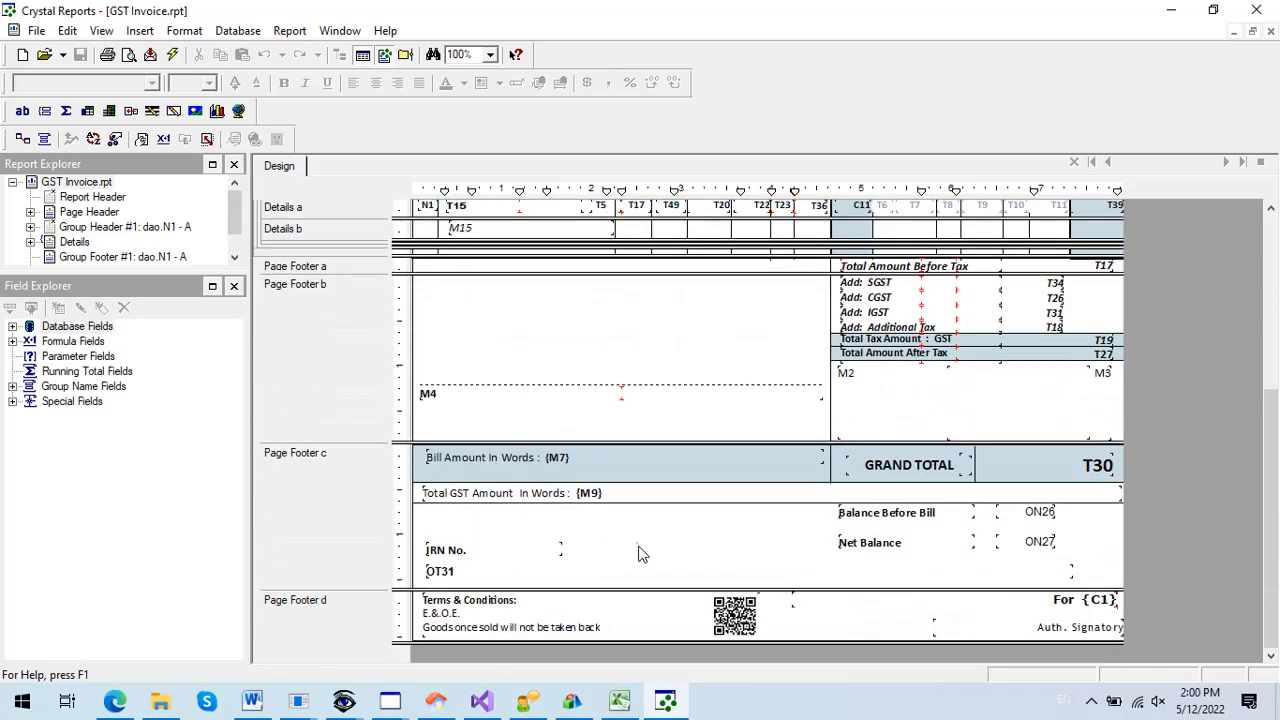
left_click_drag(640, 545, 425, 585)
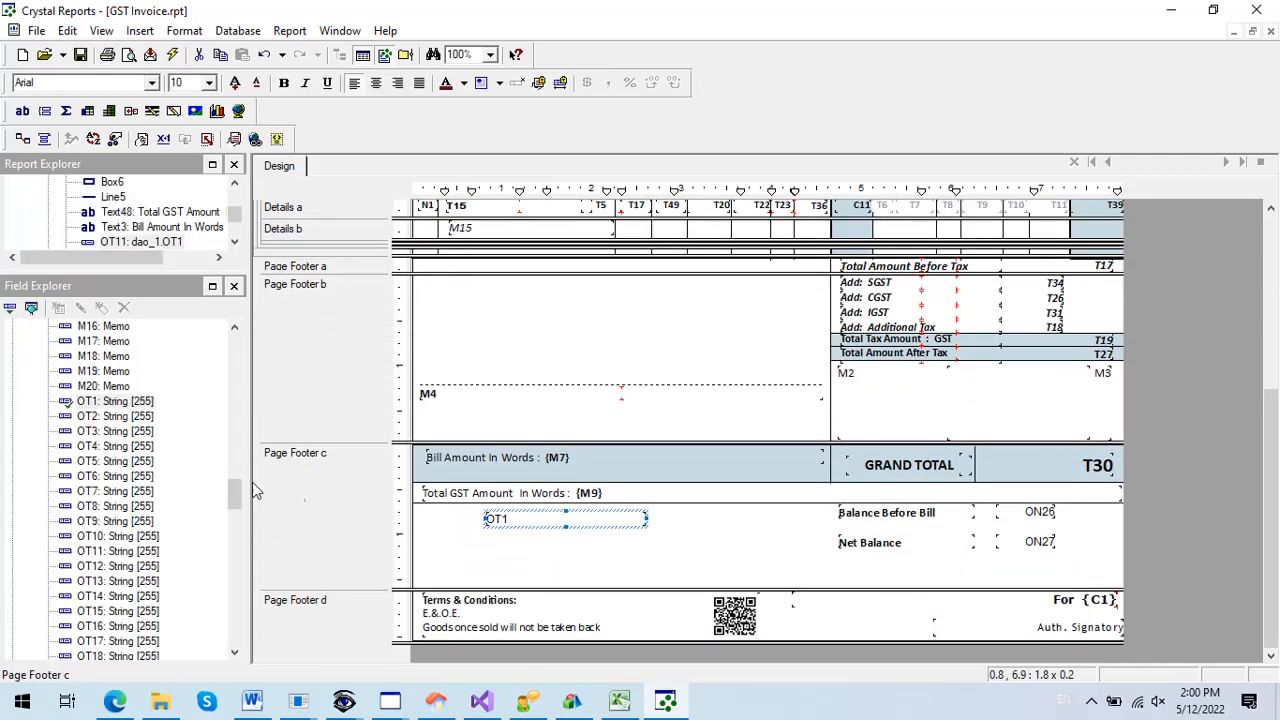
left_click_drag(100, 491, 492, 535)
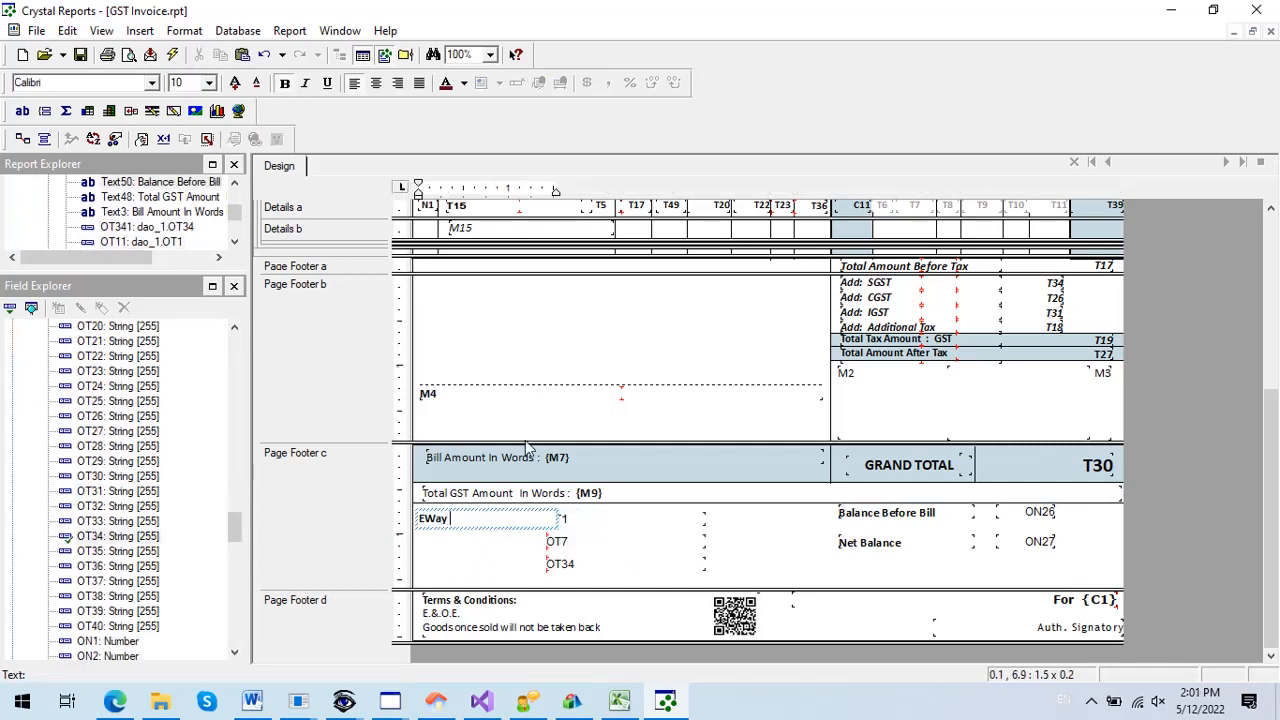
type("Bill")
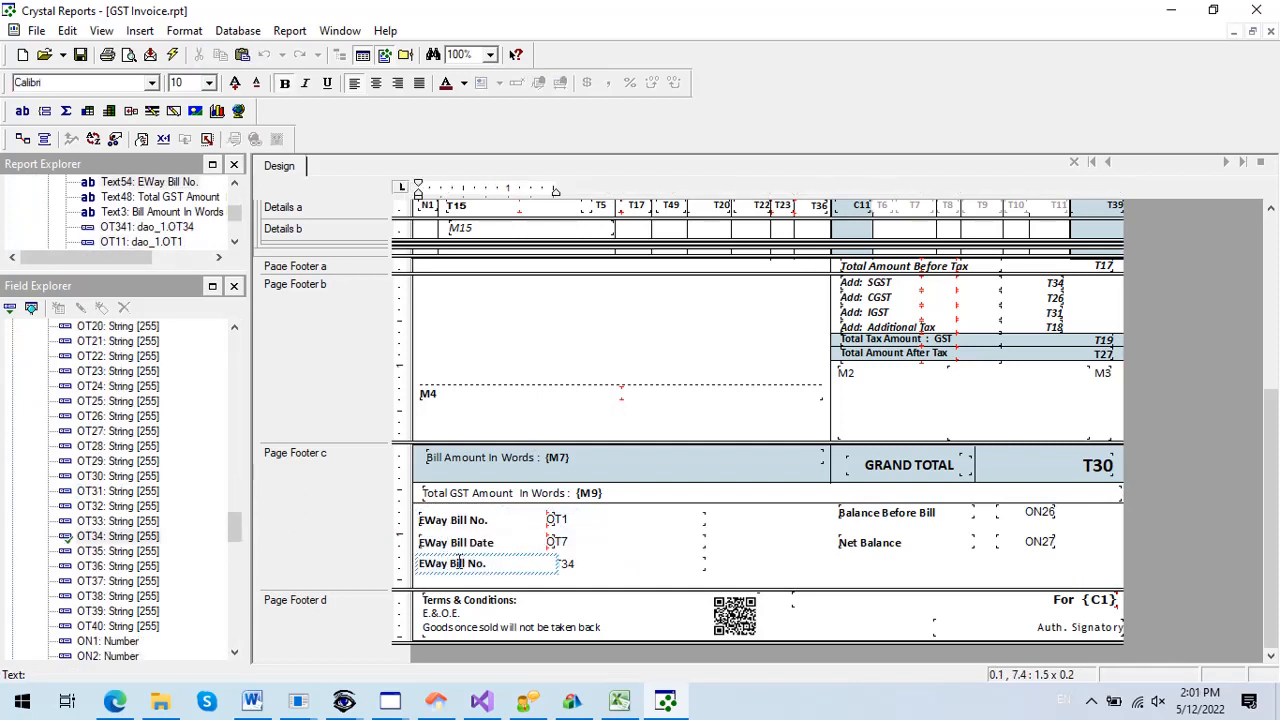
left_click_drag(459, 563, 488, 563)
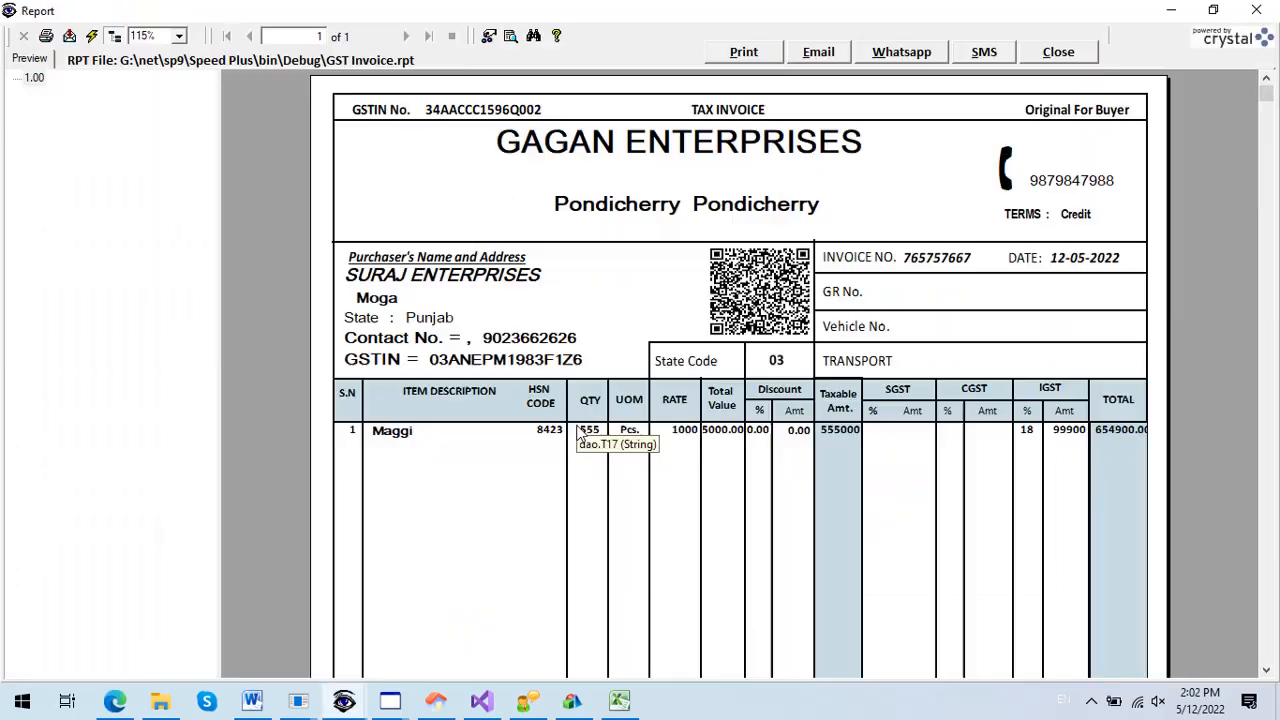
- Check the e-way bill number, date and validity in the invoice preview's footer, leaving the preview and print options closed
scroll(675, 440, "down", 5)
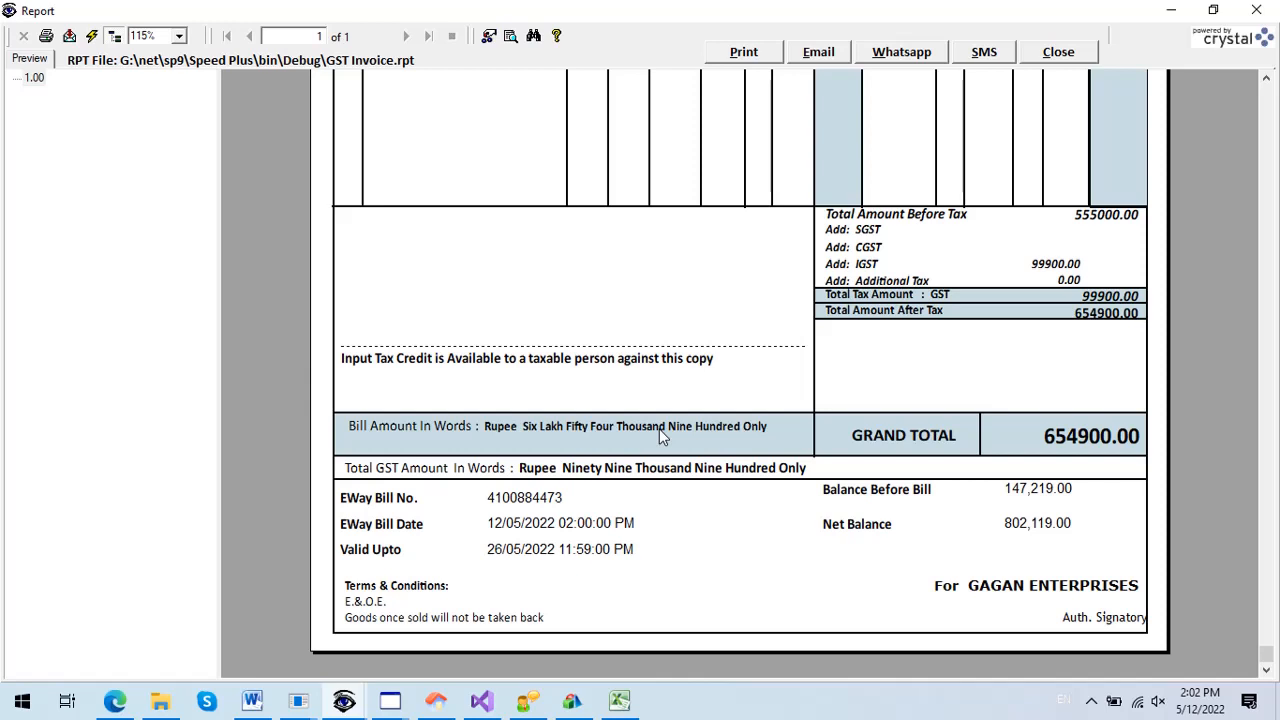
left_click(1055, 58)
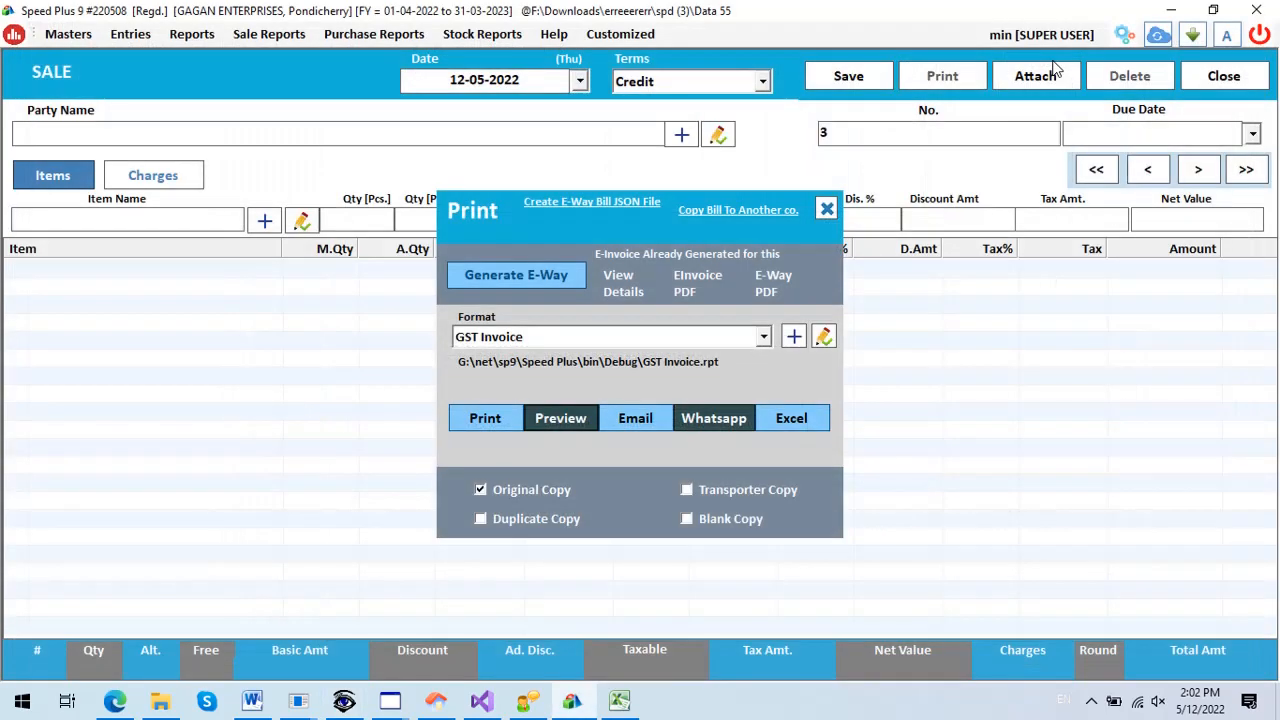
left_click(826, 208)
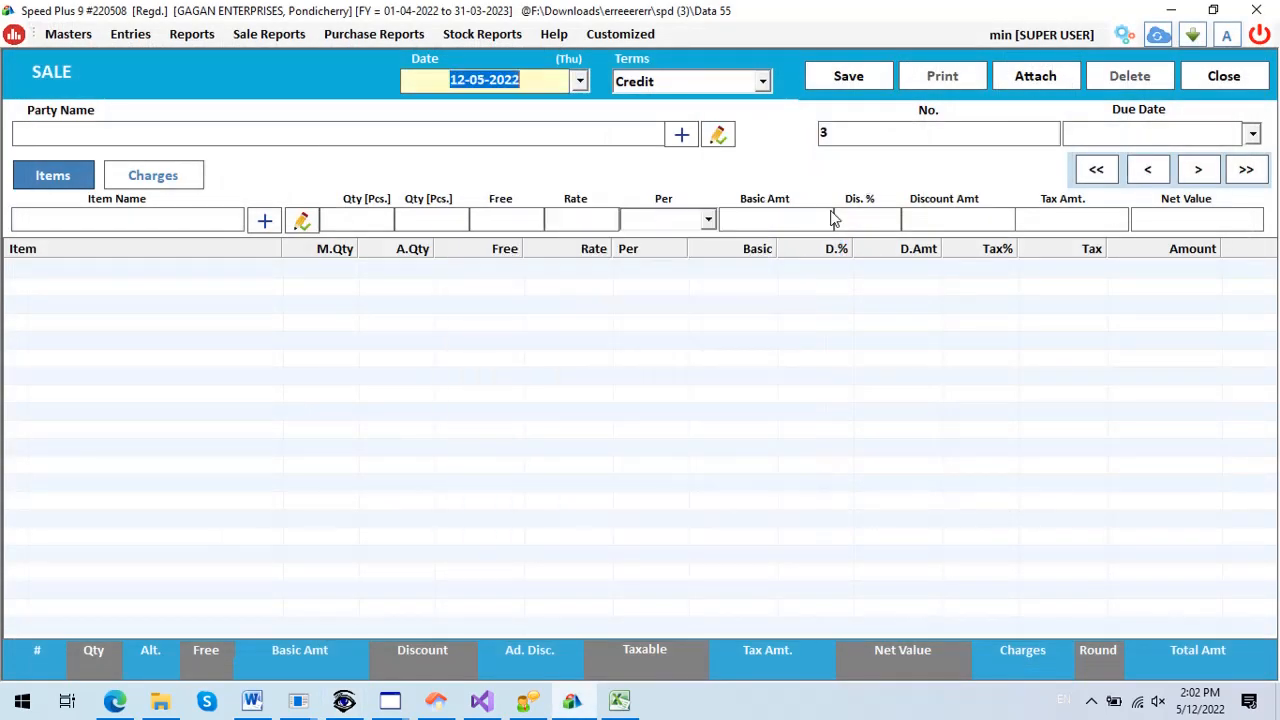
- Reopen the saved SURAJ ENTERPRISES sale bill and review its e-way bill details without updating the bill
left_click(1147, 169)
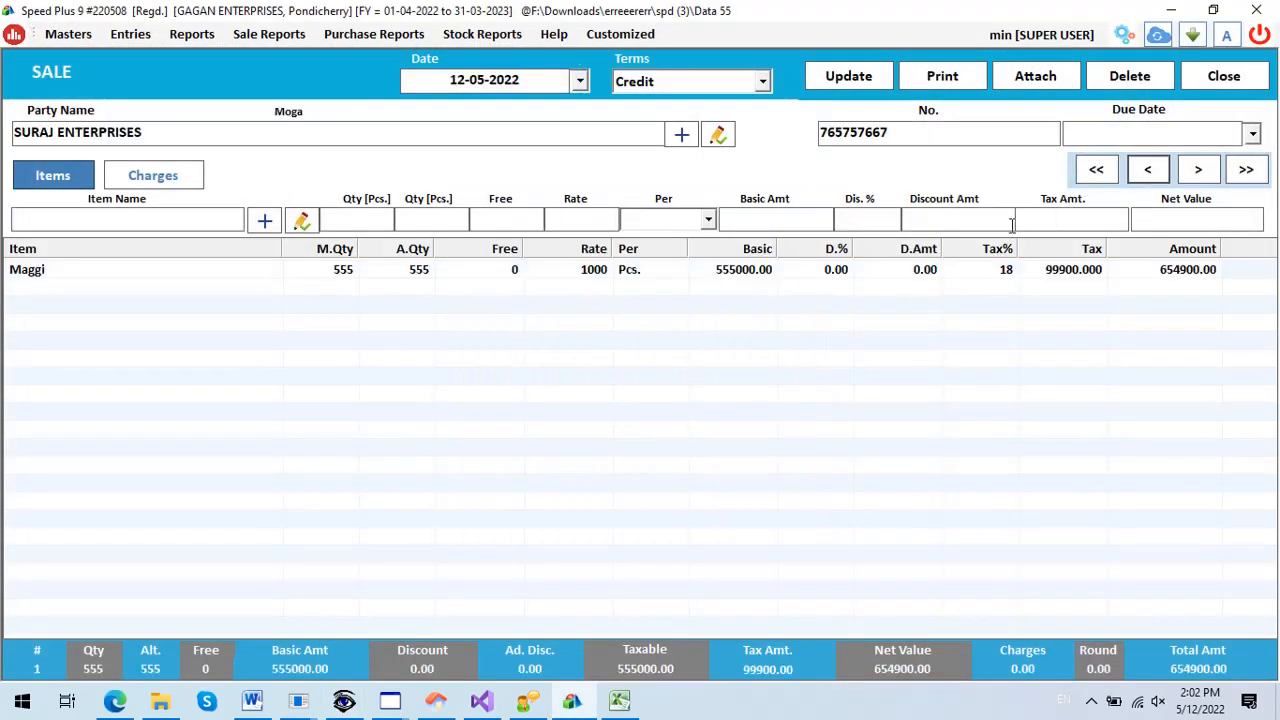
left_click(848, 84)
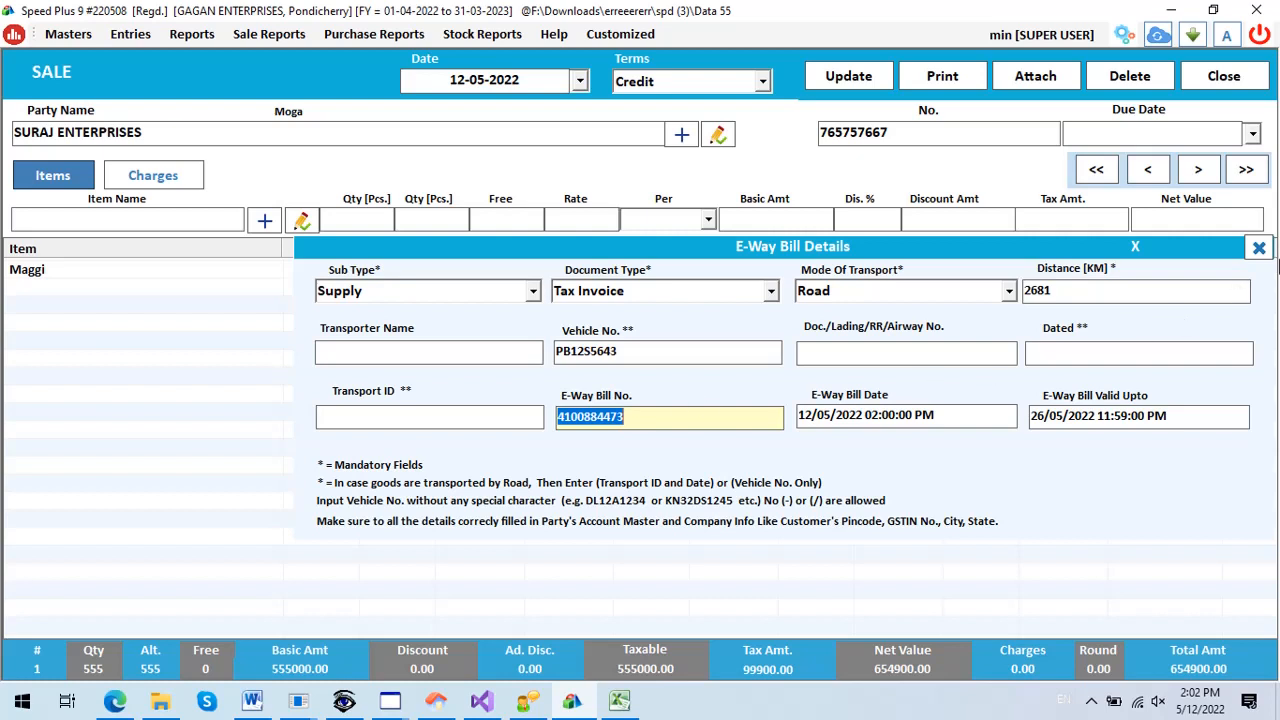
left_click(1259, 250)
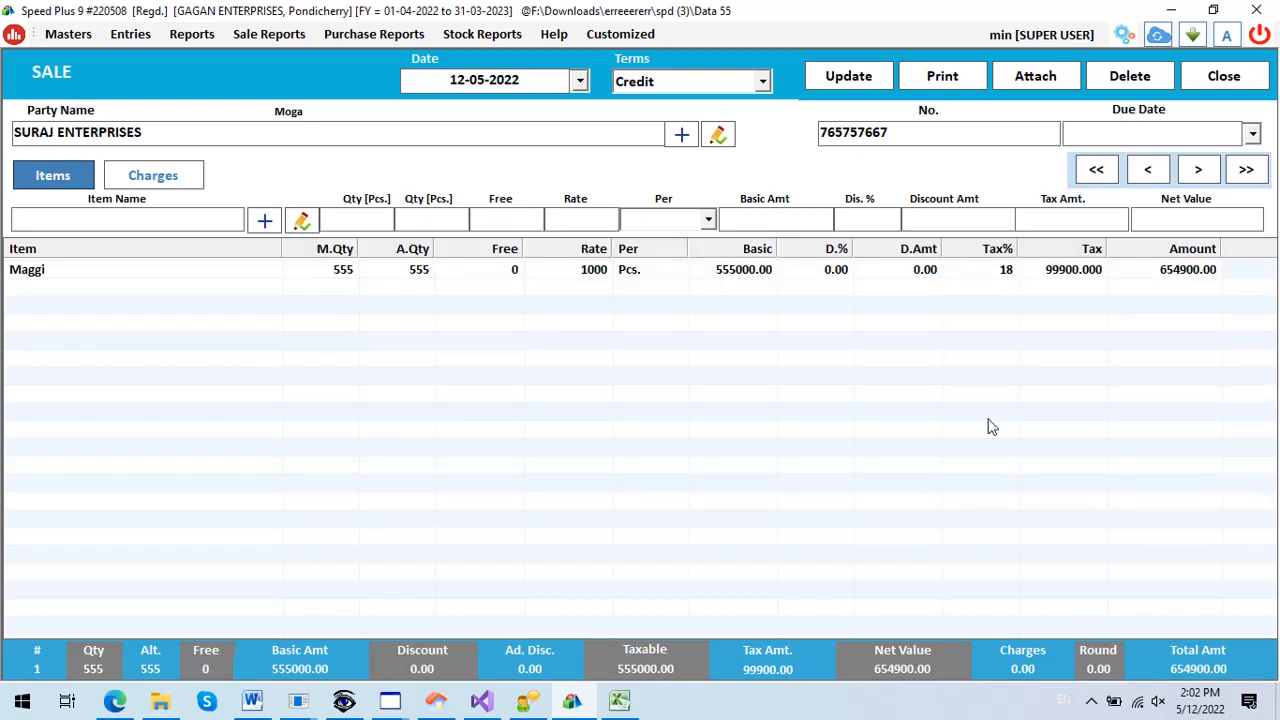